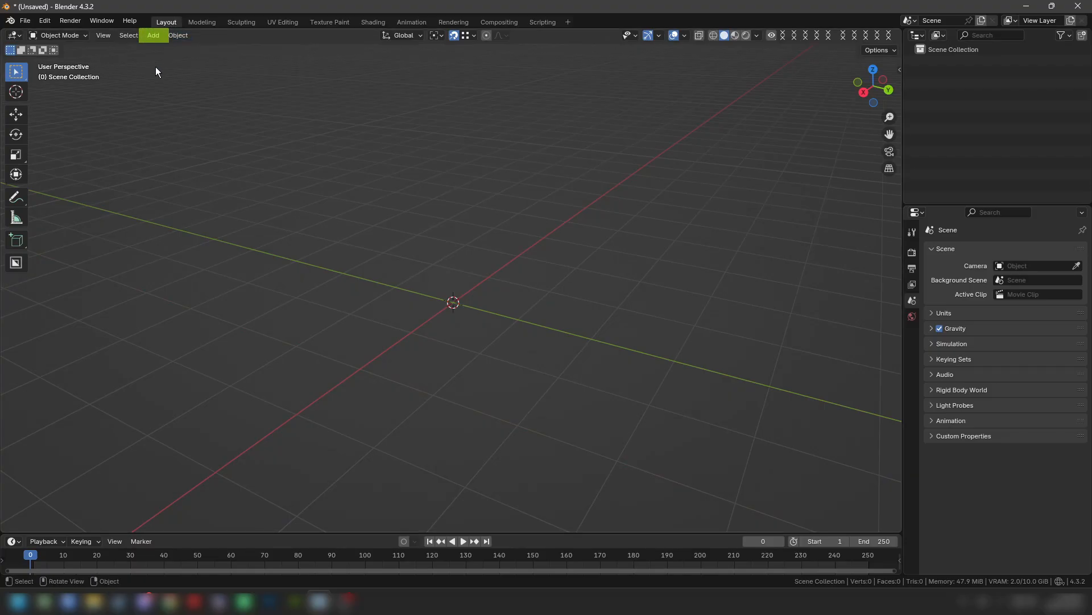
# - Add the picture pawn.jpg to the scene as a reference image
pyautogui.click(159, 39)
pyautogui.moveTo(164, 170)
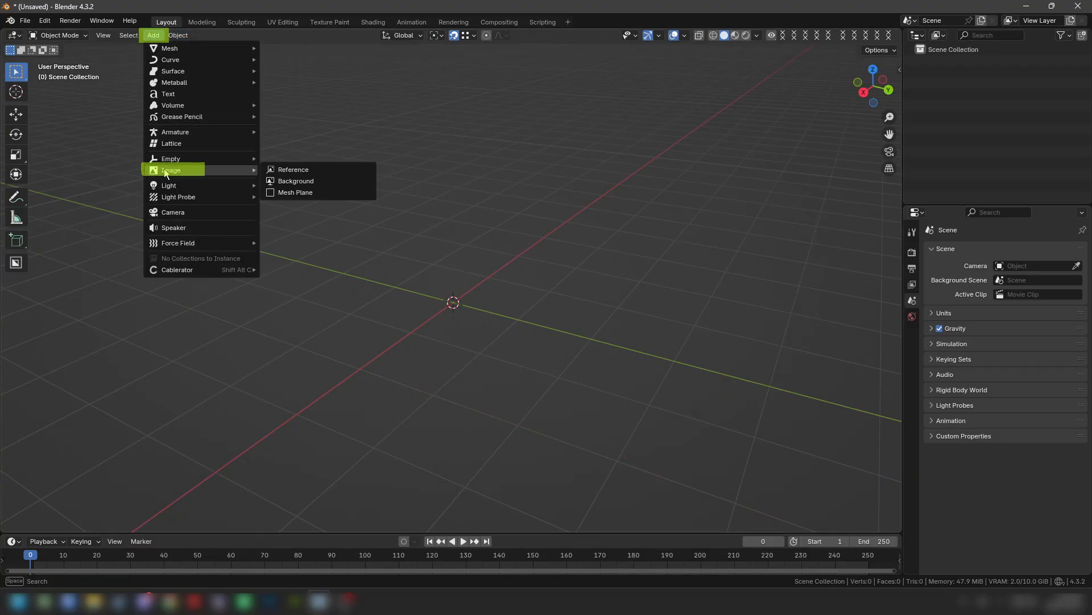
pyautogui.click(290, 170)
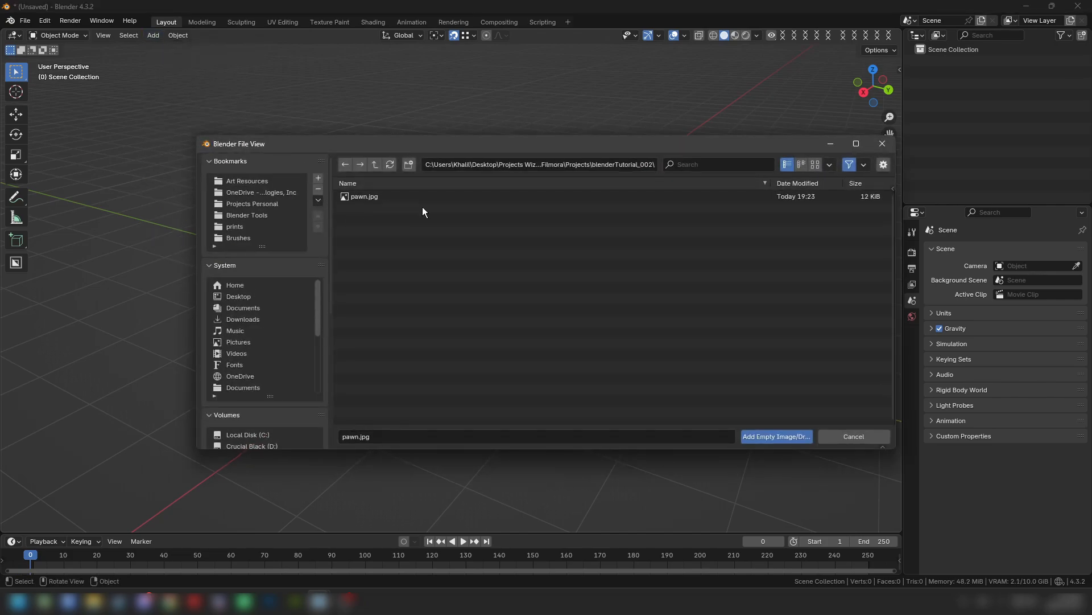
pyautogui.click(366, 200)
pyautogui.doubleClick(367, 199)
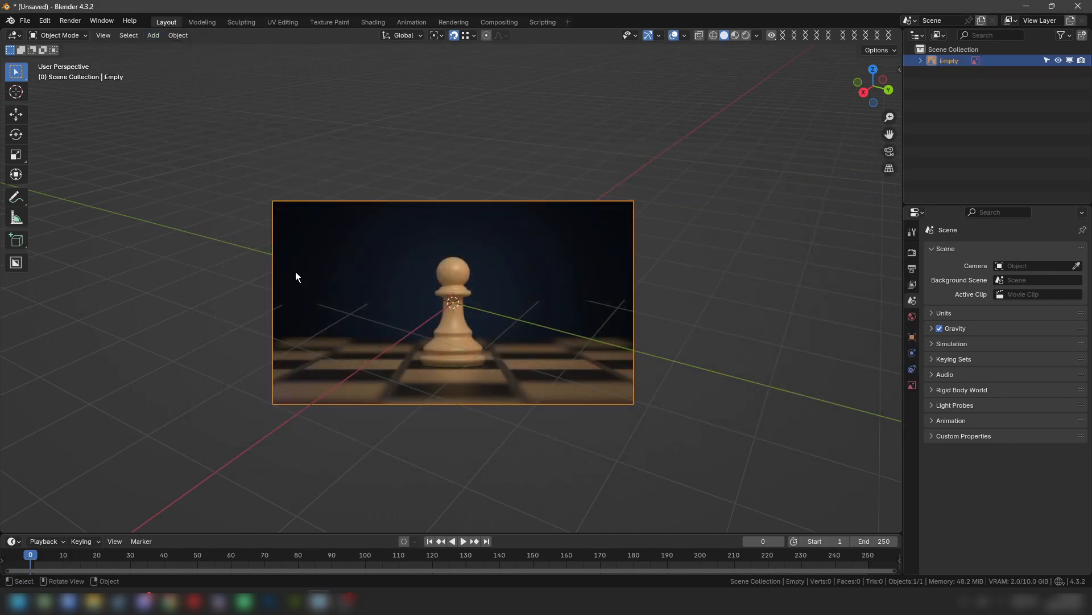
# - Set the reference image's rotation to X 90°, Y 0° and Z 0°, and shift its location along Y
pyautogui.click(912, 337)
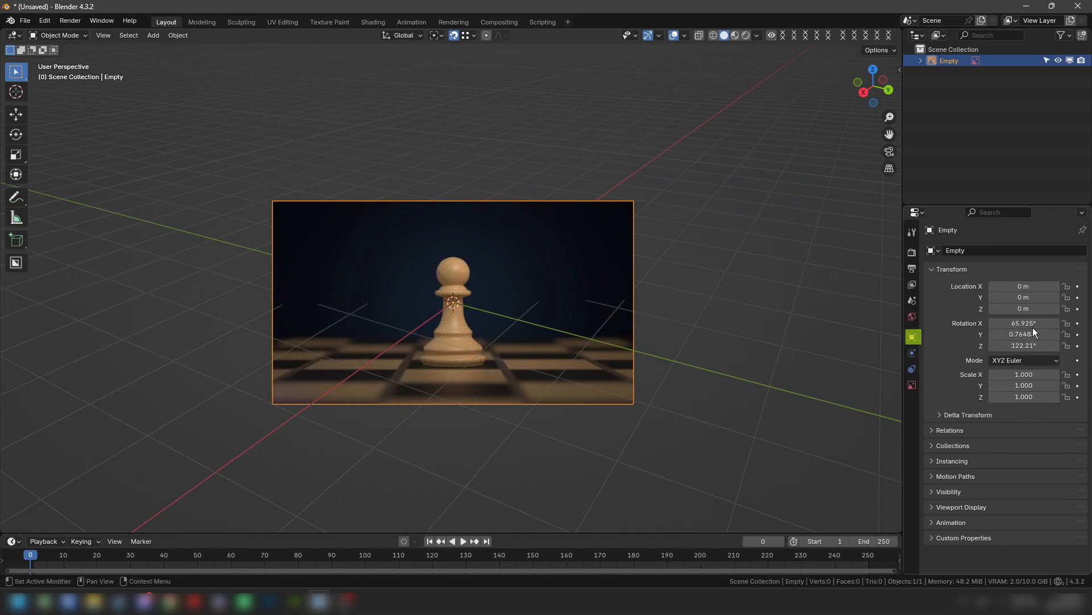
pyautogui.moveTo(1031, 323); pyautogui.dragTo(1031, 345)
pyautogui.write('0')
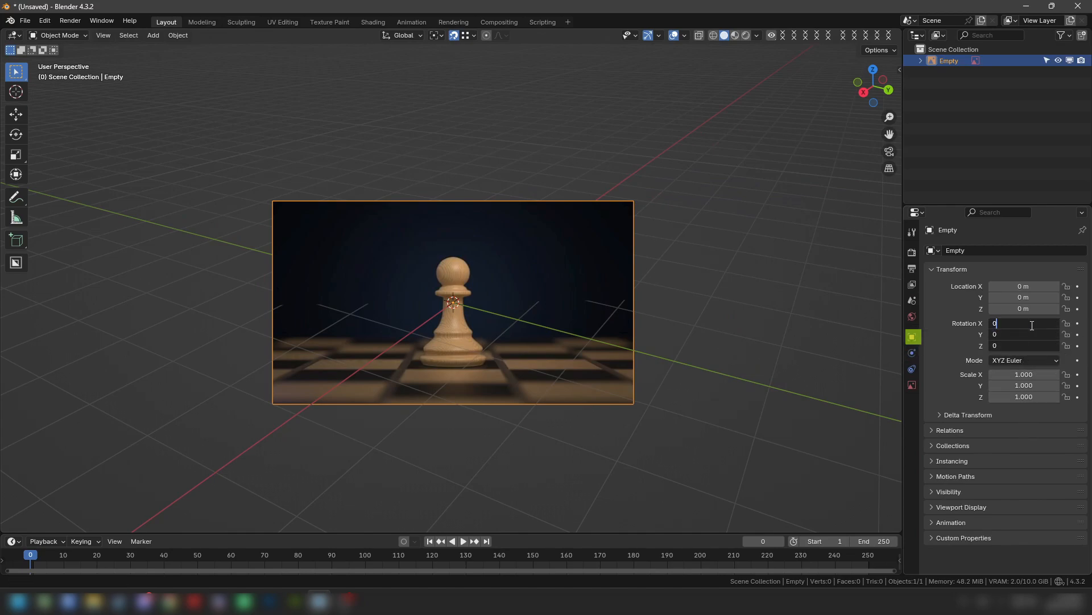
pyautogui.press('Return')
pyautogui.click(1022, 323)
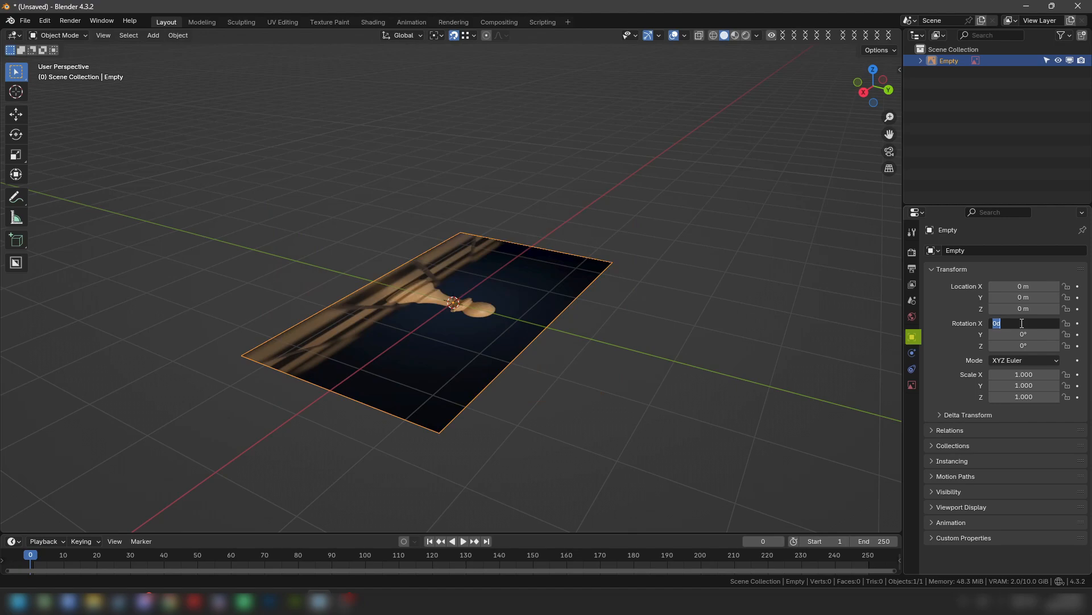
pyautogui.write('90')
pyautogui.press('Return')
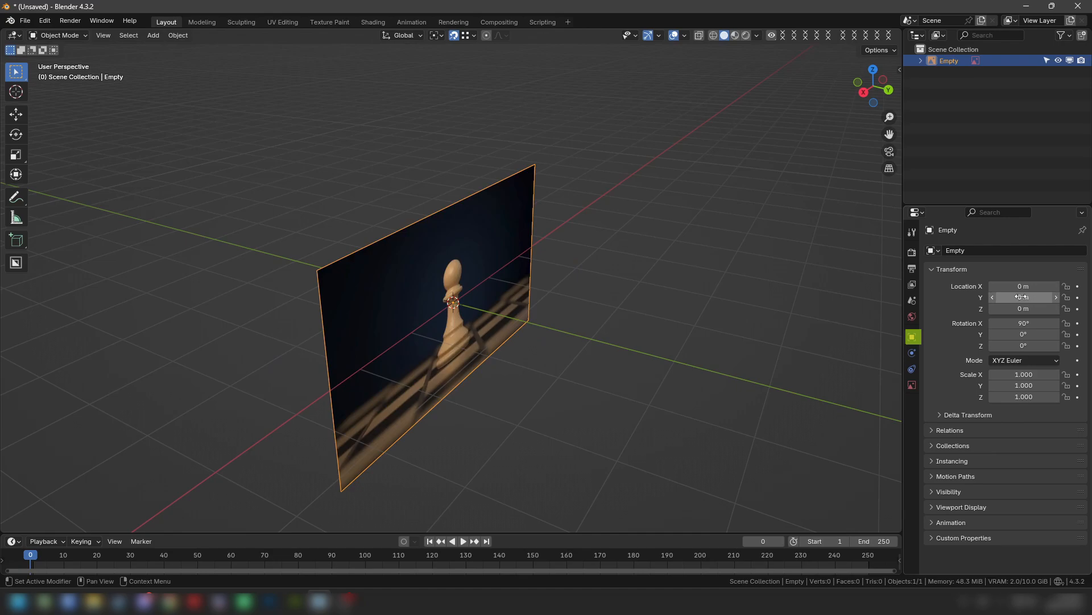
pyautogui.moveTo(1022, 297); pyautogui.dragTo(994, 297)
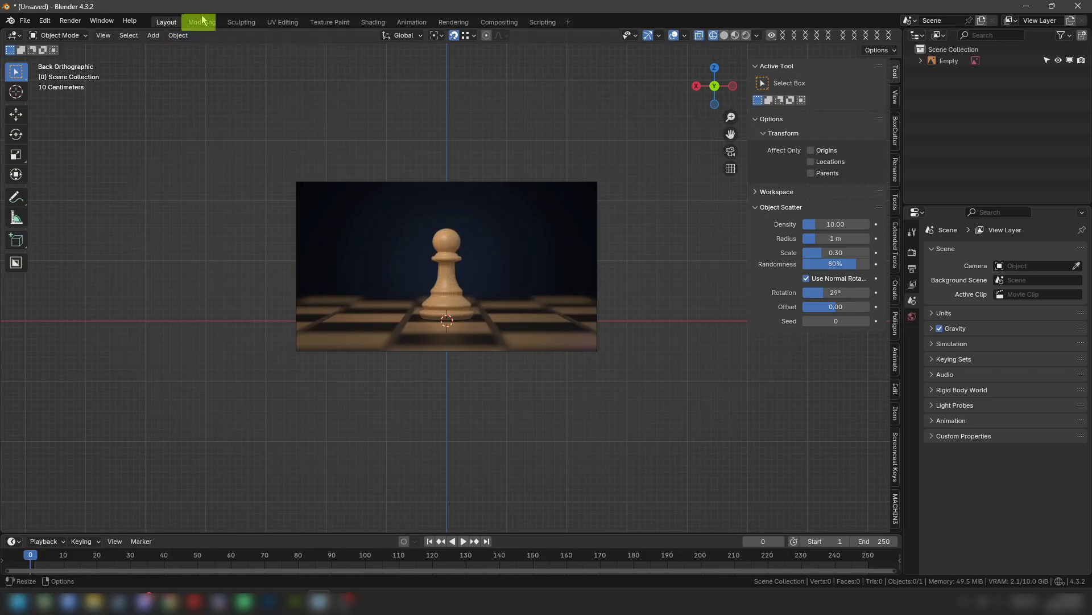
# - Switch to the Modeling workspace in back orthographic view and add a cylinder with 16 vertices at the world origin
pyautogui.click(202, 22)
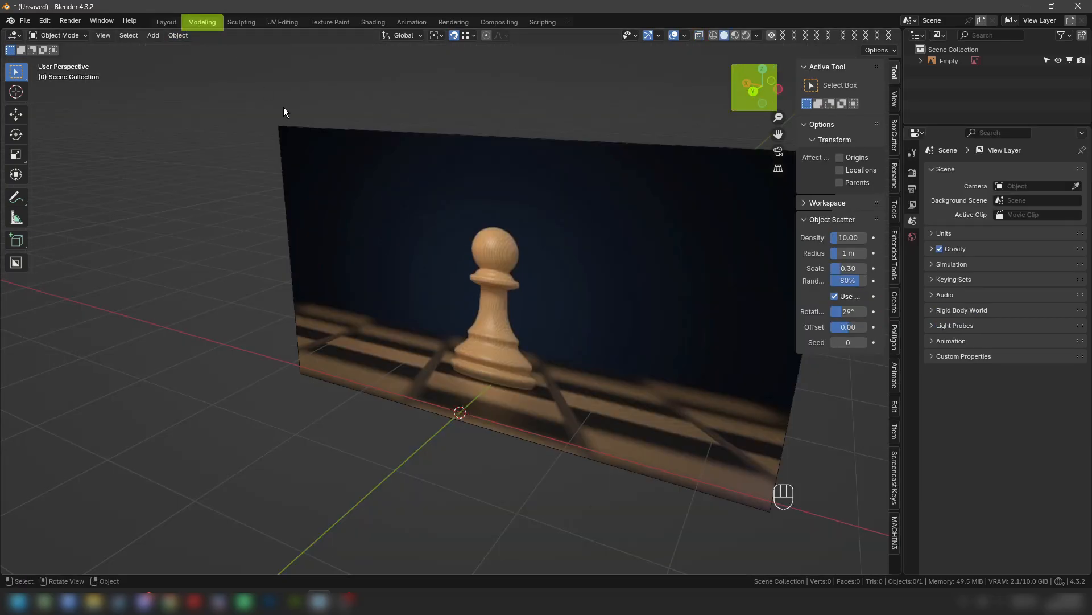
pyautogui.click(755, 93)
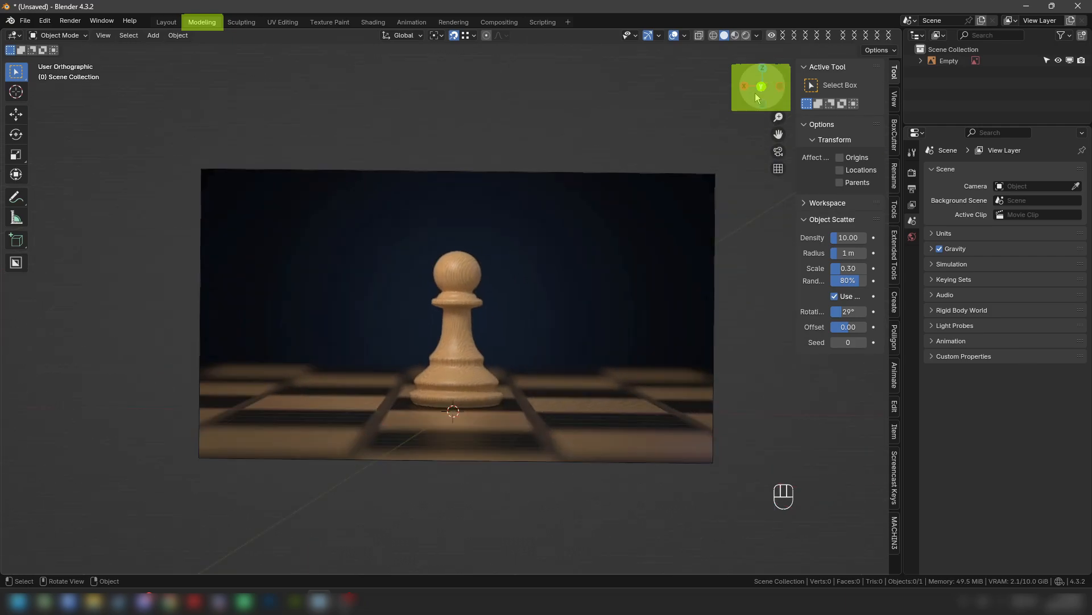
pyautogui.press('shift')
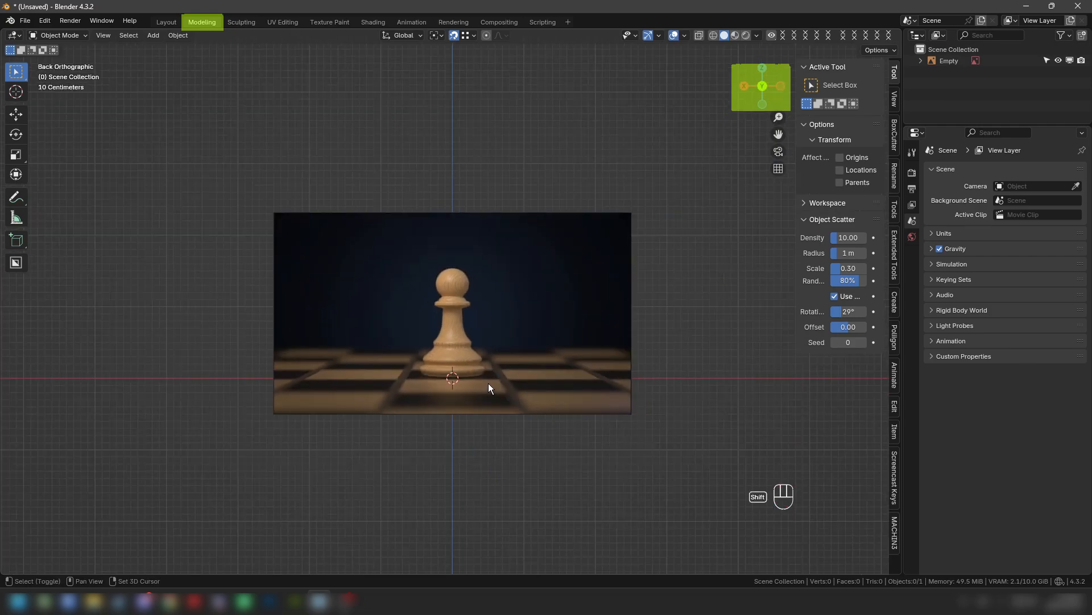
pyautogui.hotkey('shift', 'a')
pyautogui.moveTo(461, 439)
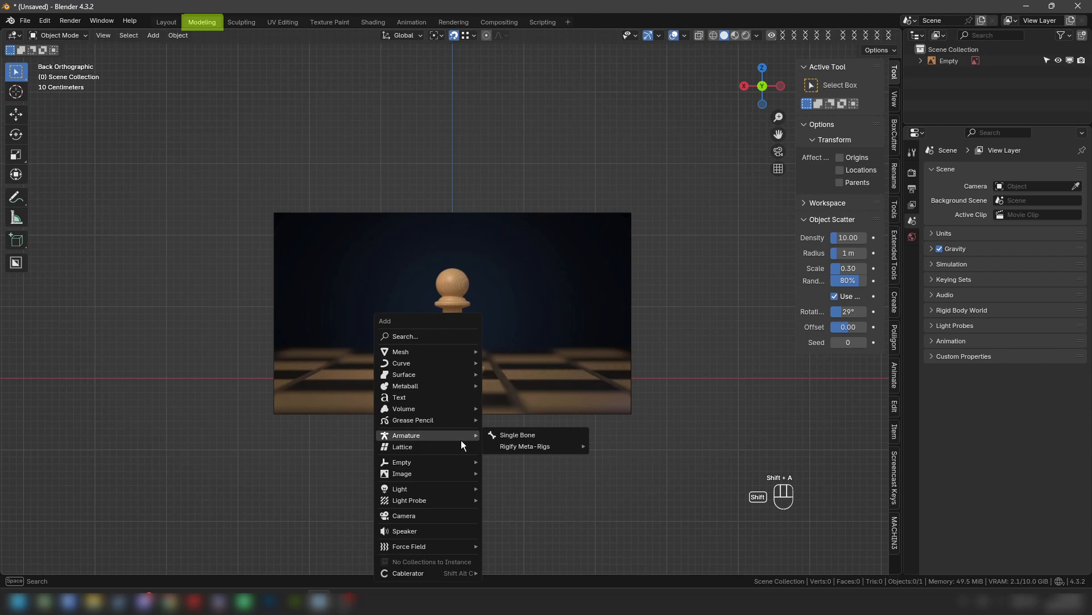
pyautogui.moveTo(448, 355)
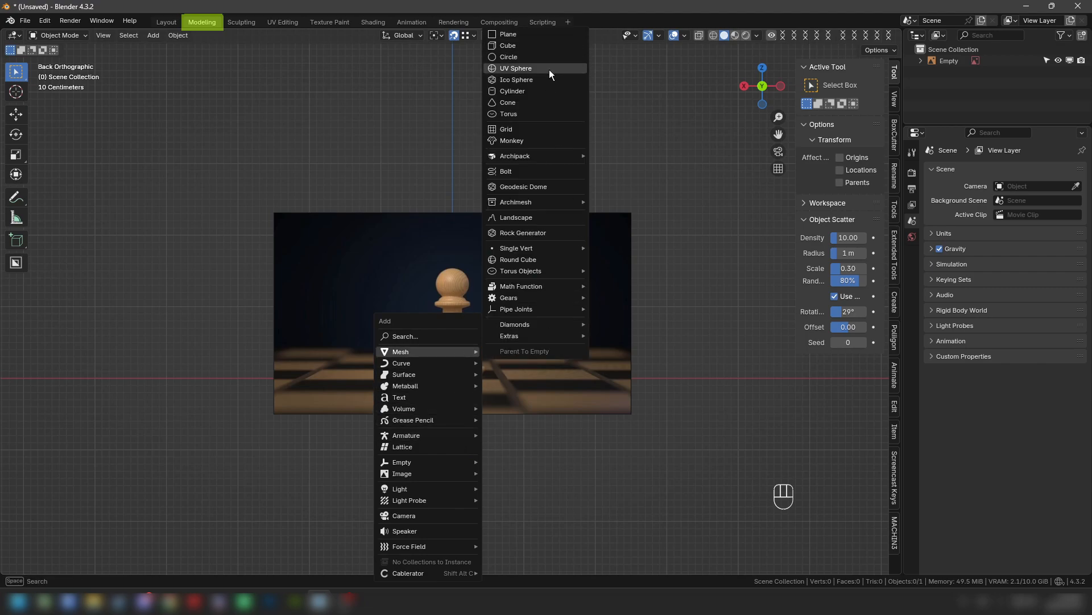
pyautogui.click(540, 91)
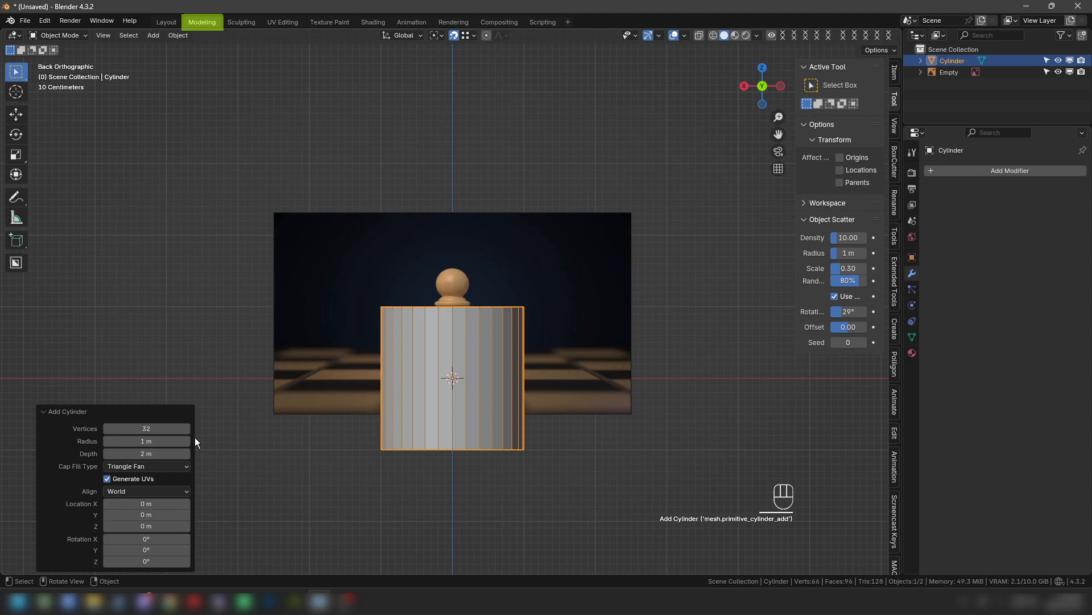
pyautogui.click(141, 428)
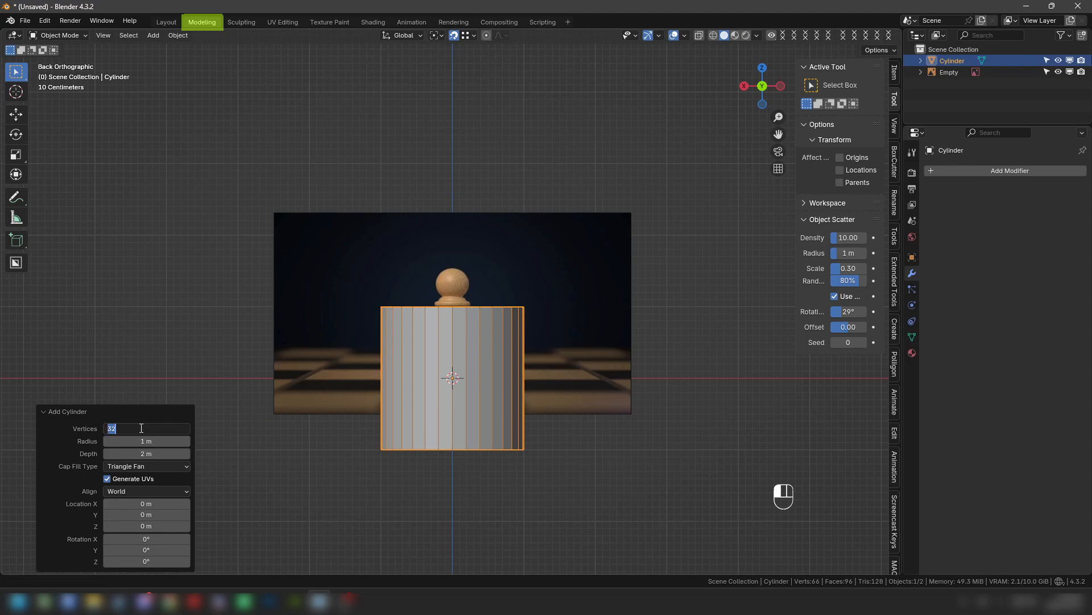
pyautogui.write('16')
pyautogui.press('Return')
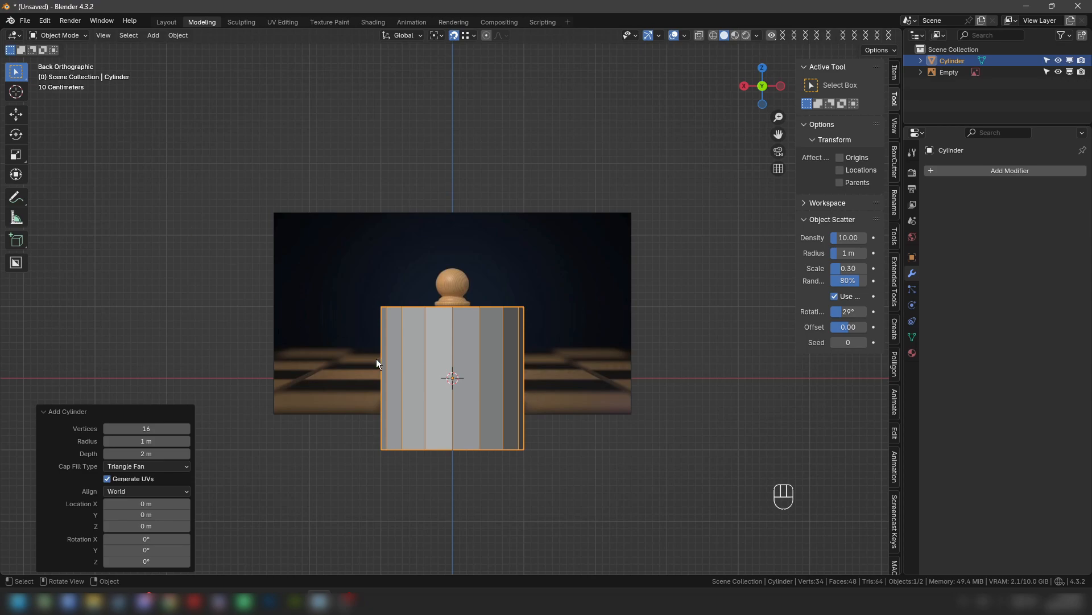
# - Enter Edit Mode on the cylinder and set the selection mode to vertices
pyautogui.click(72, 35)
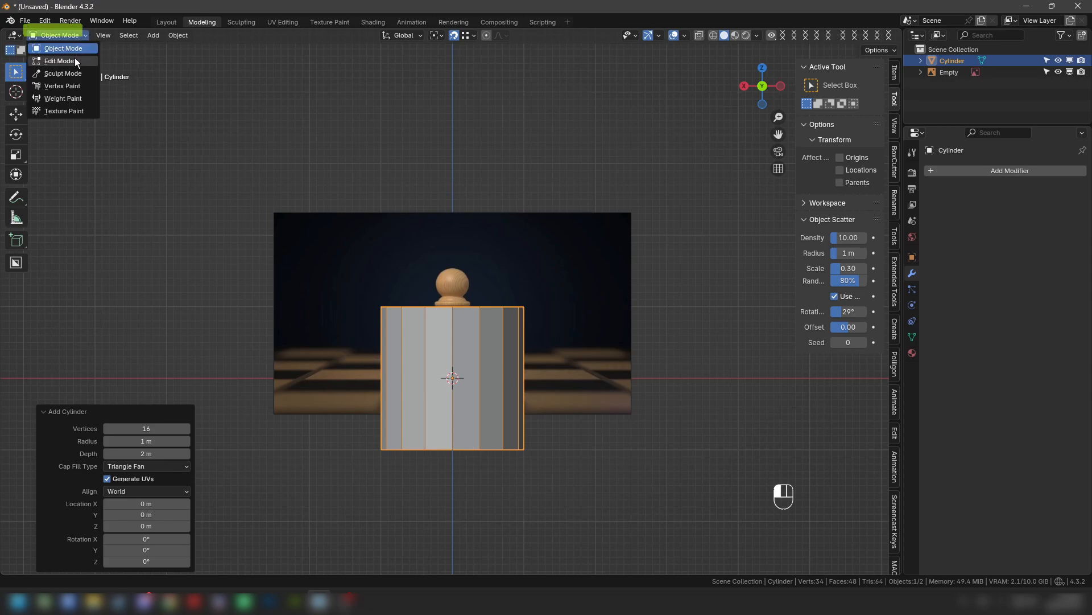
pyautogui.click(75, 61)
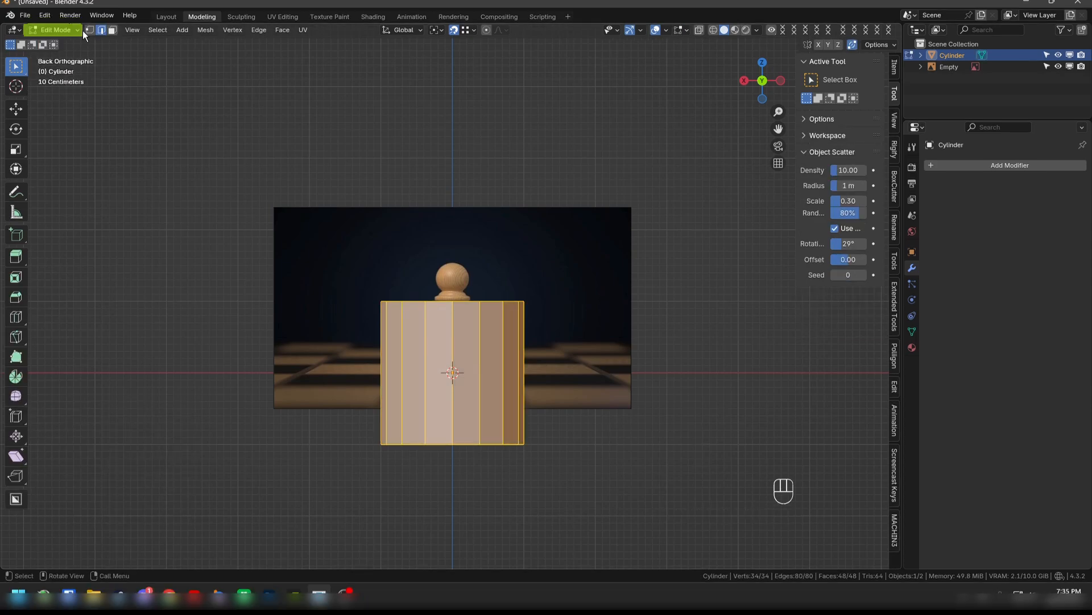
pyautogui.click(91, 29)
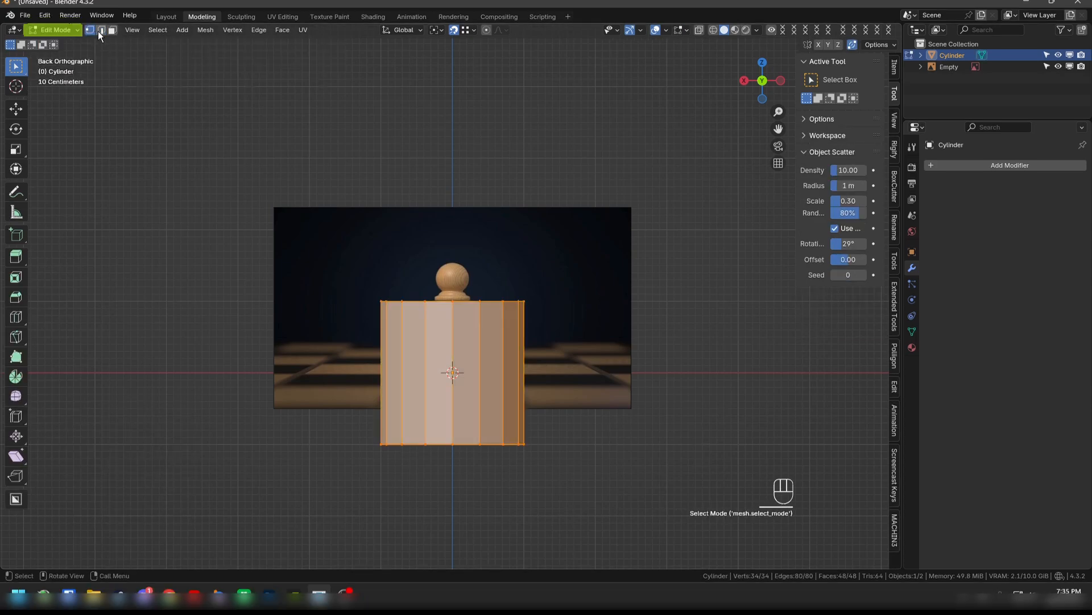
pyautogui.click(102, 31)
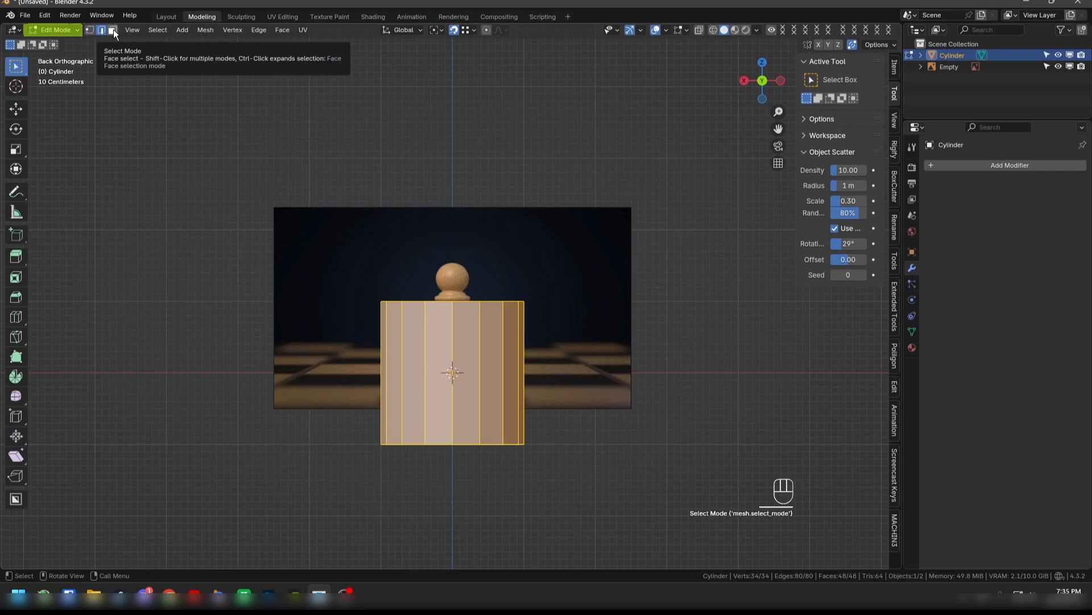
pyautogui.click(114, 29)
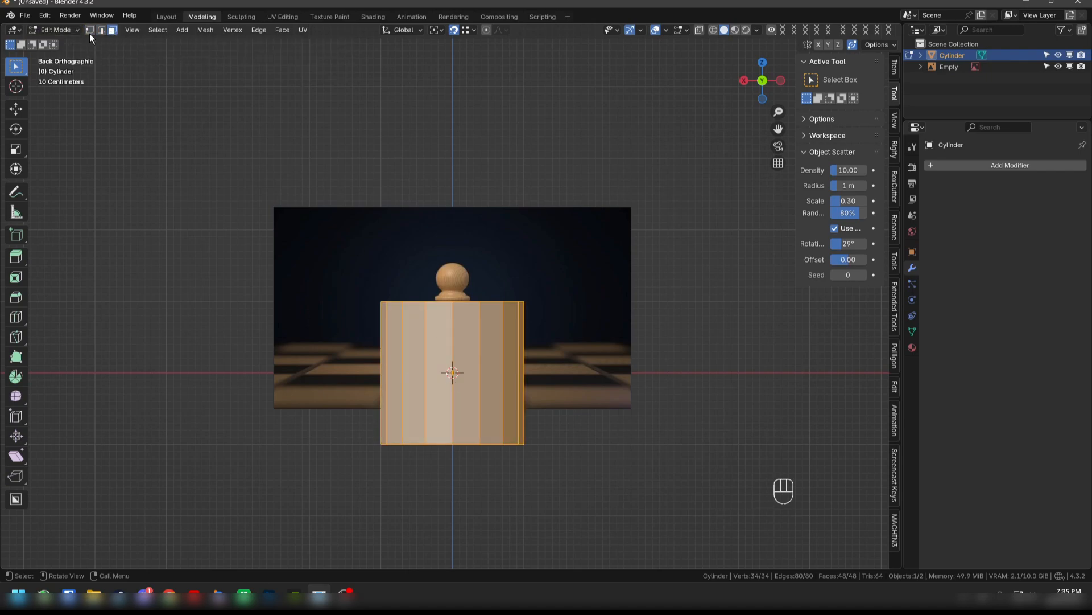
pyautogui.click(90, 32)
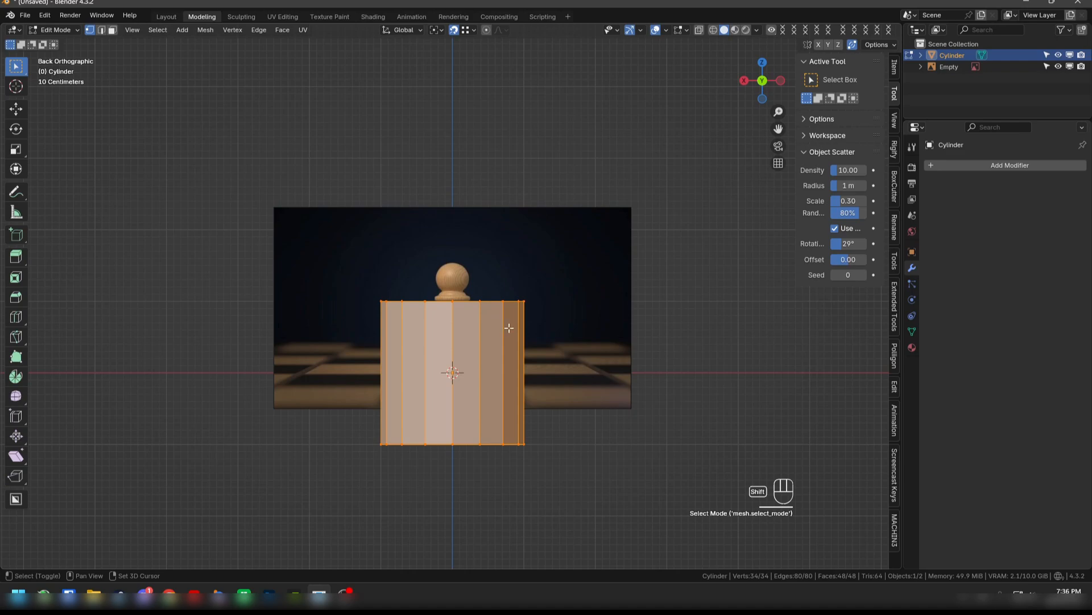
# - Switch the viewport to wireframe shading to see the reference pawn through the cylinder
pyautogui.hotkey('shift', 'a')
pyautogui.scroll(1, 563, 466)
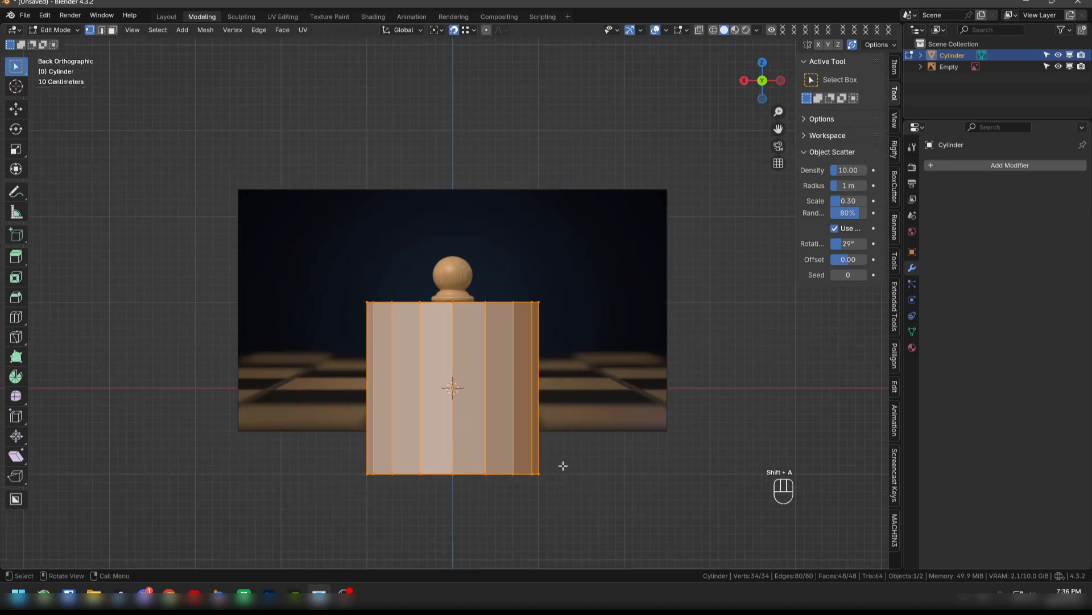
pyautogui.press('shift')
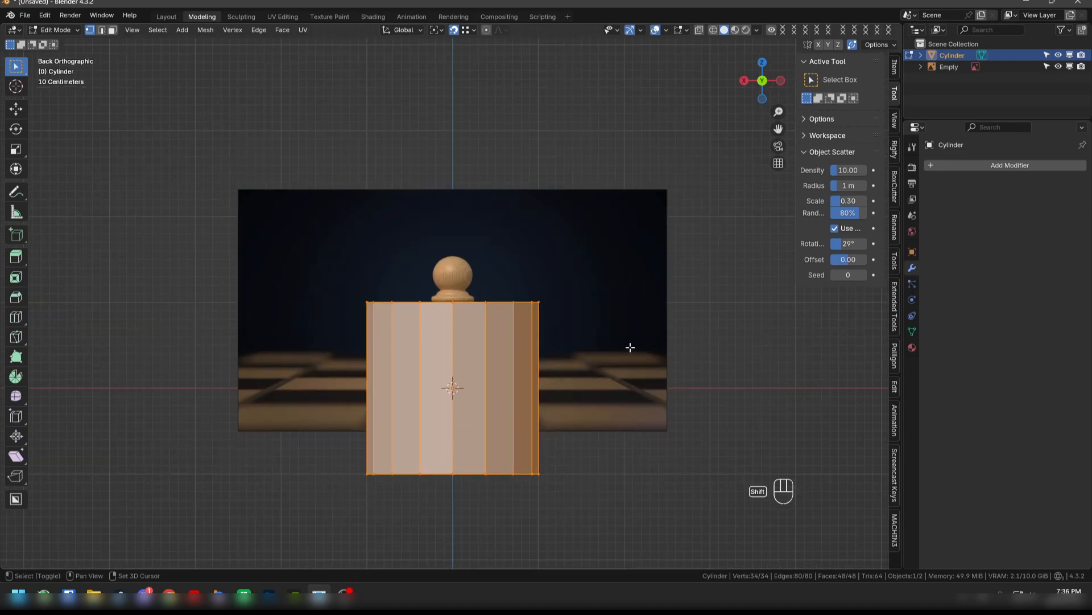
pyautogui.hotkey('shift', 'z')
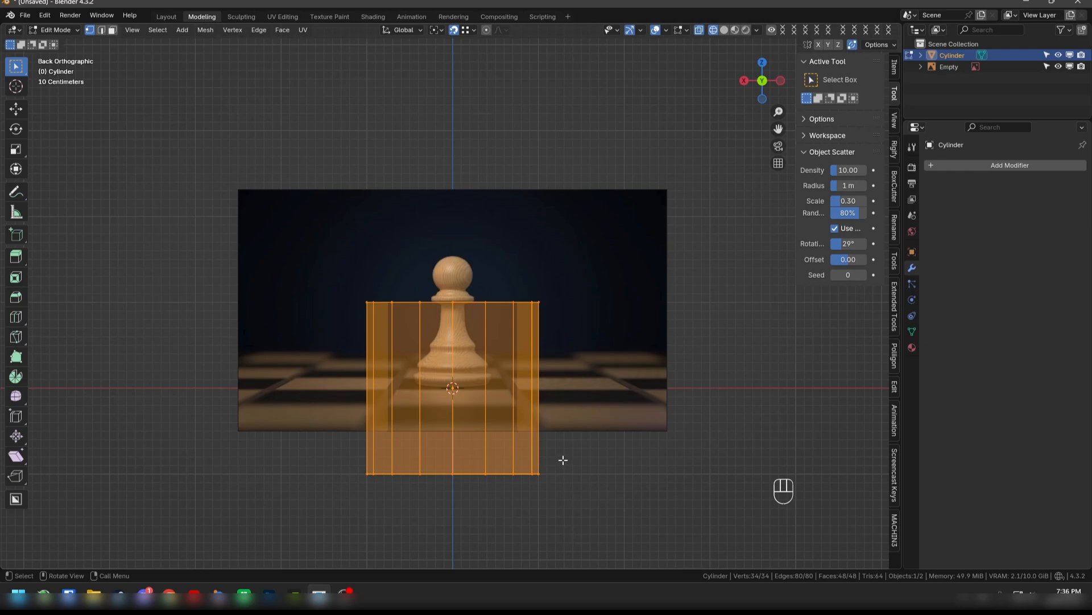
# - Move the whole cylinder mesh up about 1.008 m along Z so its bottom rests on the ground axis
pyautogui.press('g')
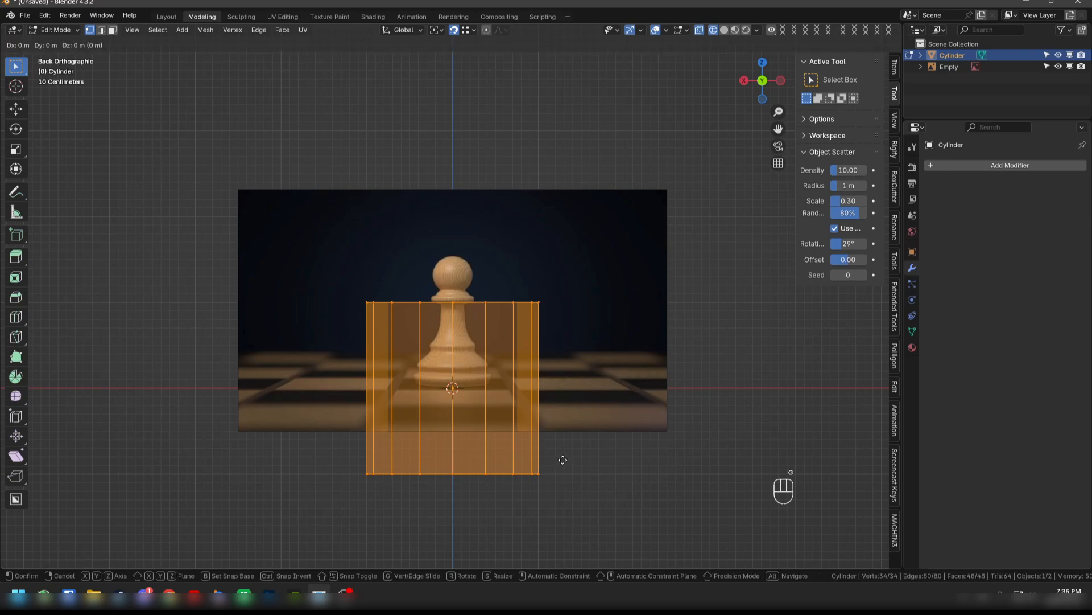
pyautogui.press('z')
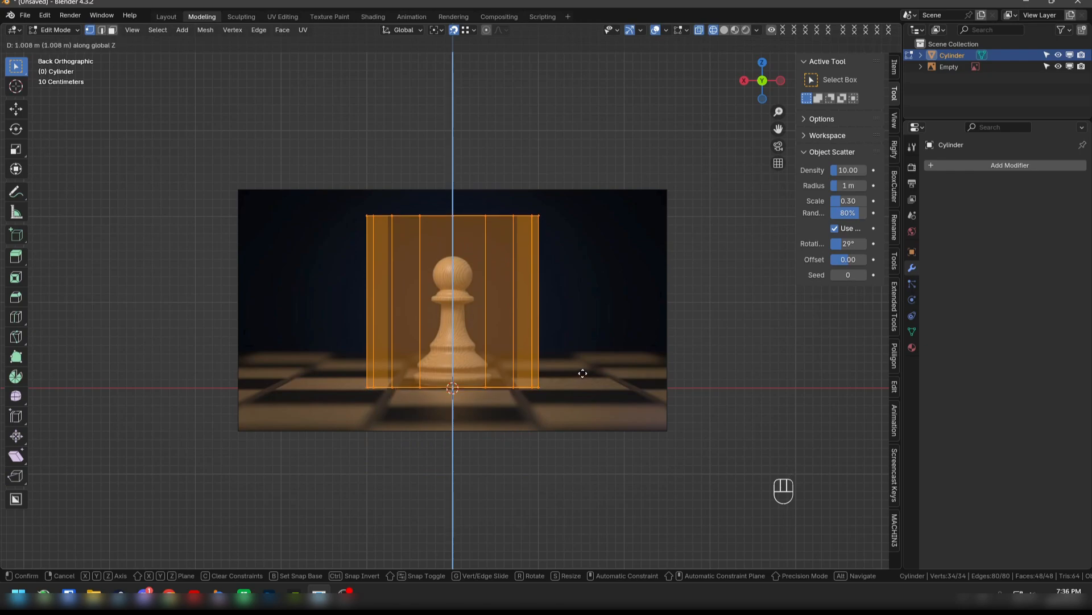
pyautogui.click(582, 373)
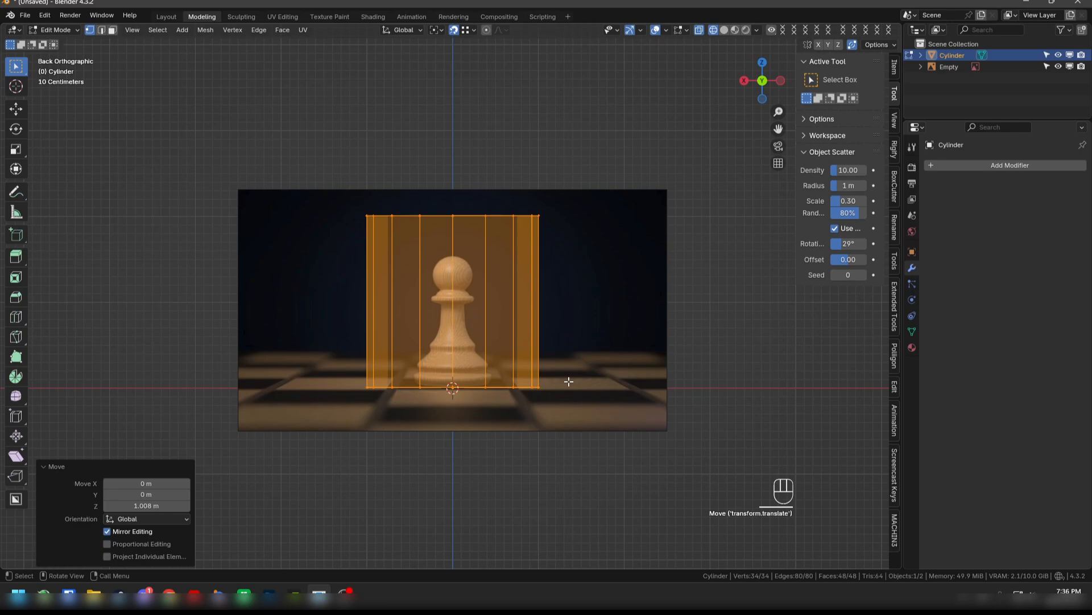
# - Scale the cylinder mesh to about 0.454 in X and Y, locking Z, to match the width of the pawn's base
pyautogui.press('s')
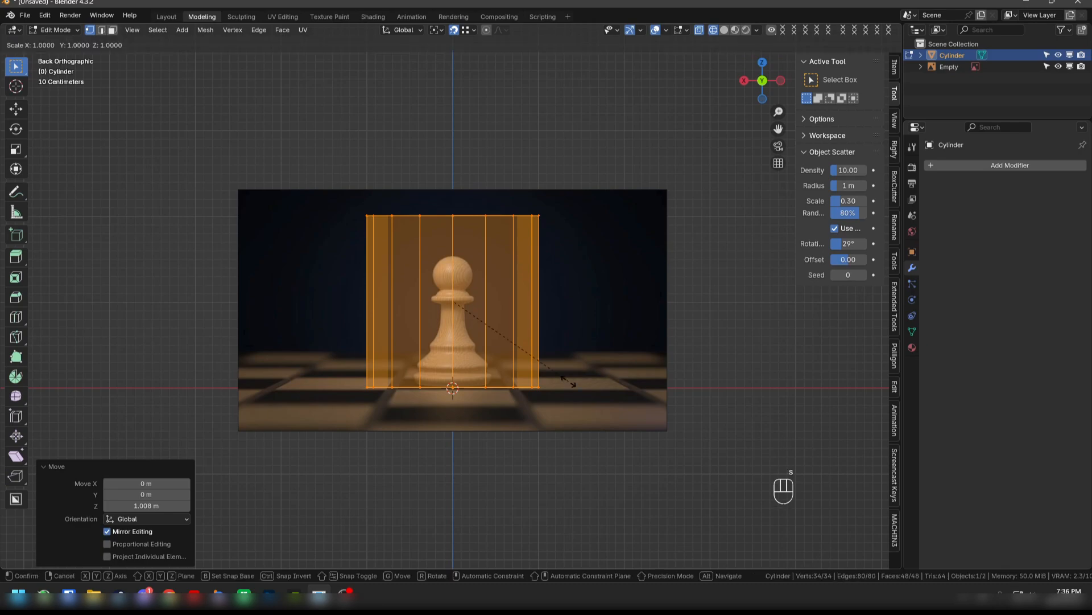
pyautogui.press('shift')
pyautogui.hotkey('shift', 'z')
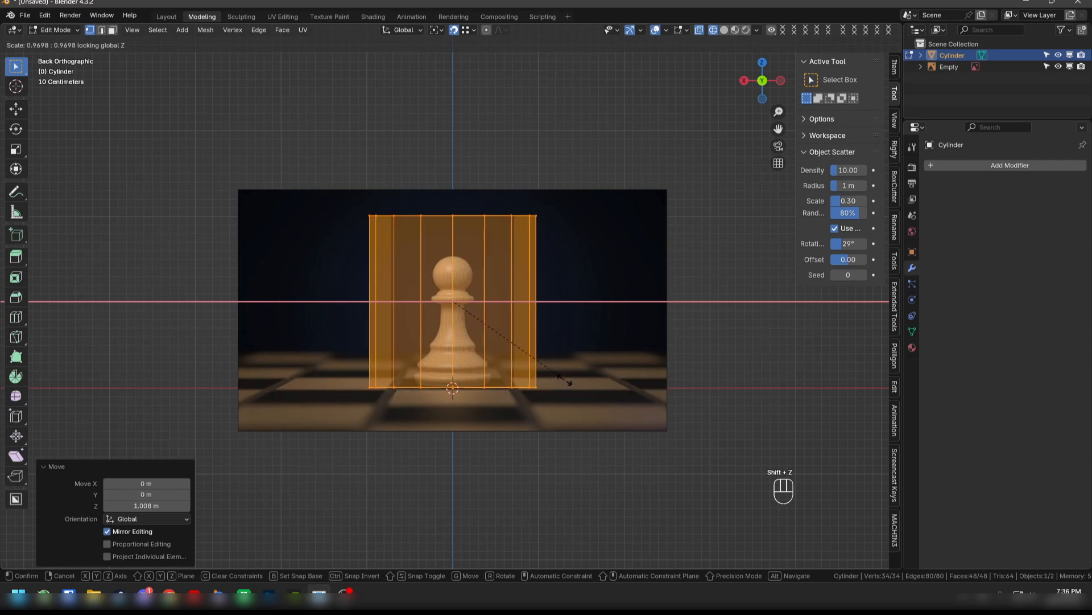
pyautogui.click(484, 357)
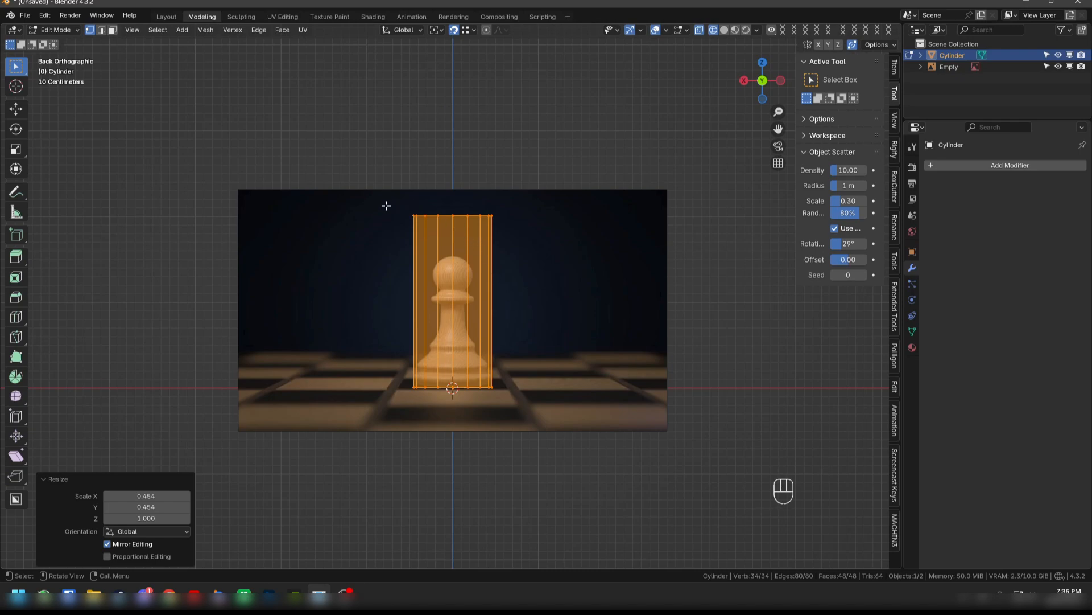
# - Select the cylinder's top vertices and lower them about 1.857 m along Z to the top of the pawn's lowest base ring
pyautogui.moveTo(387, 201); pyautogui.dragTo(534, 241)
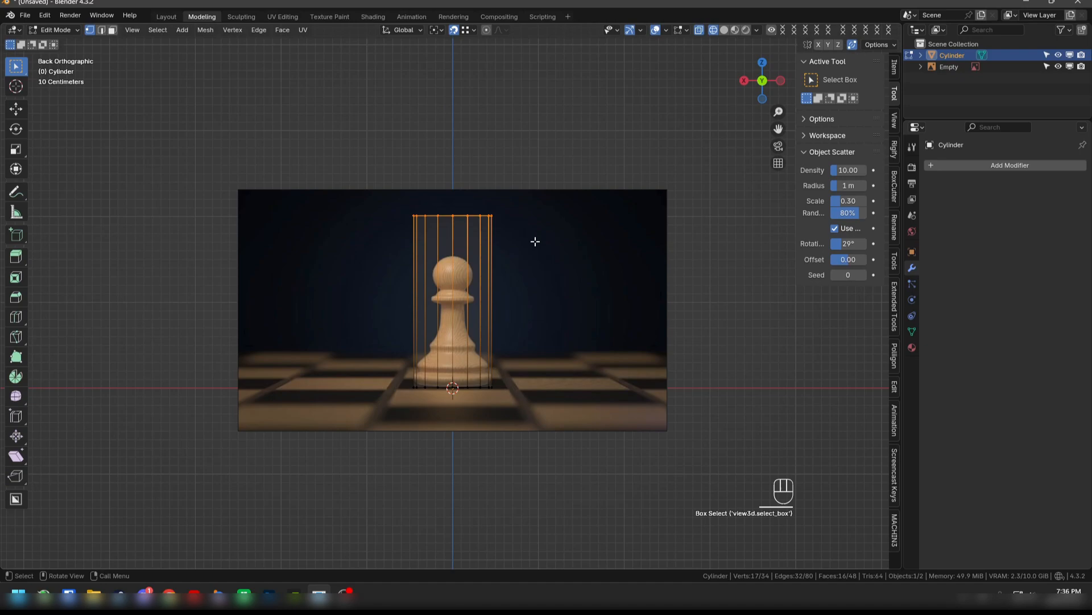
pyautogui.press('g')
pyautogui.press('z')
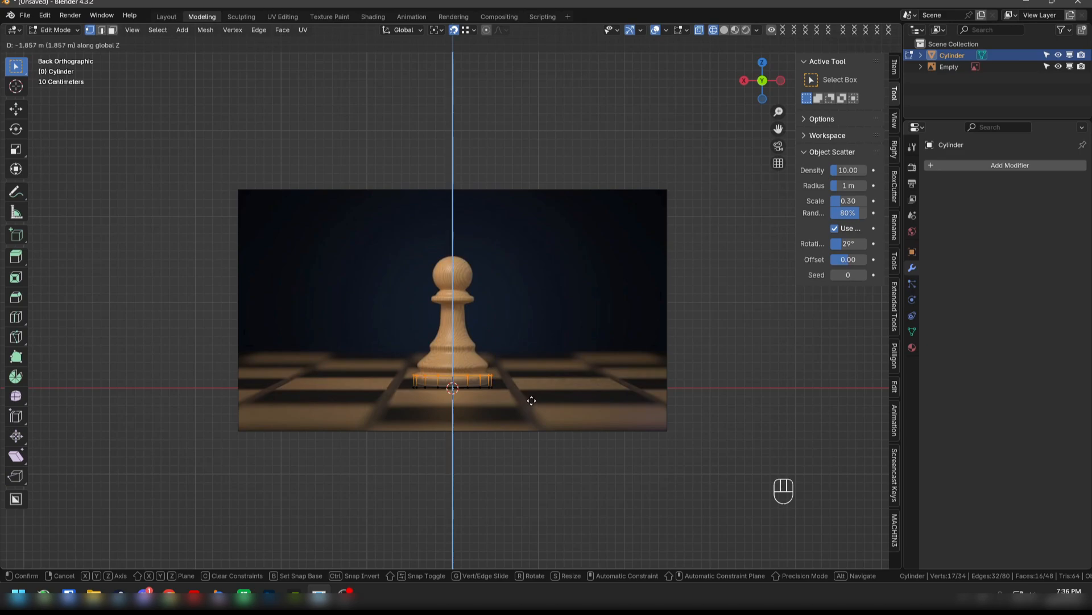
pyautogui.click(529, 398)
pyautogui.scroll(4, 547, 433)
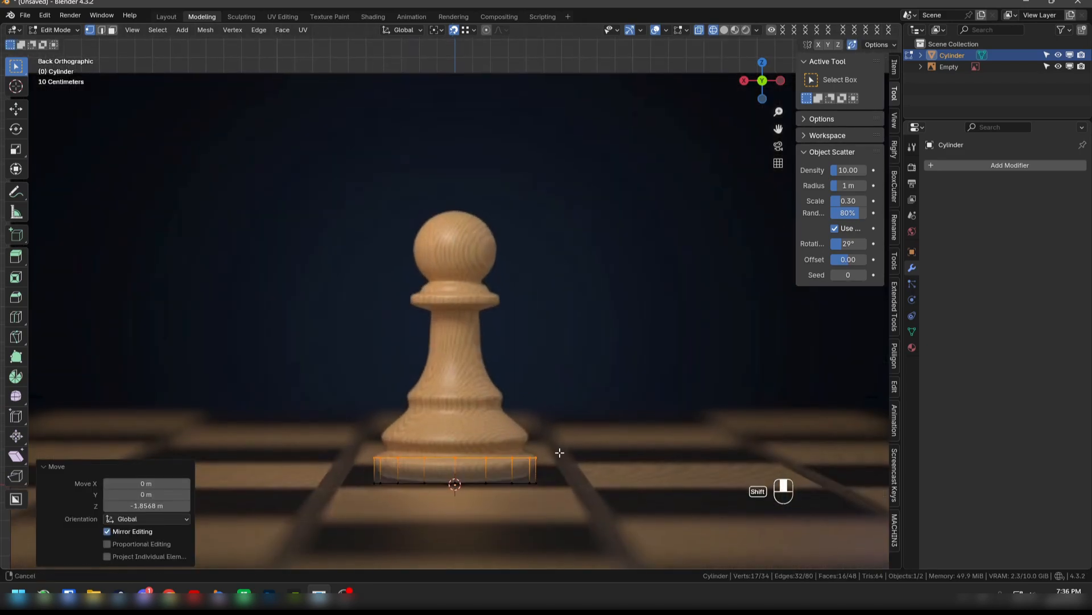
pyautogui.keyDown('shift'); pyautogui.moveTo(559, 453); pyautogui.dragTo(560, 449, button='middle'); pyautogui.keyUp('shift')
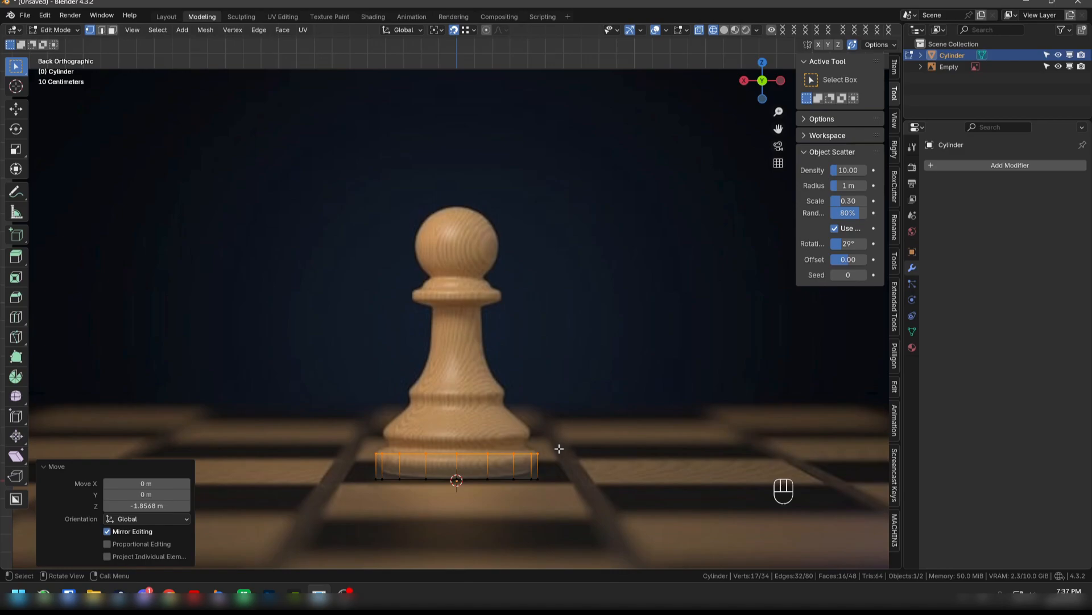
# - Extrude the cylinder's top up about 0.093 m along Z and scale it to about 0.915 to match the pawn's base
pyautogui.press('e')
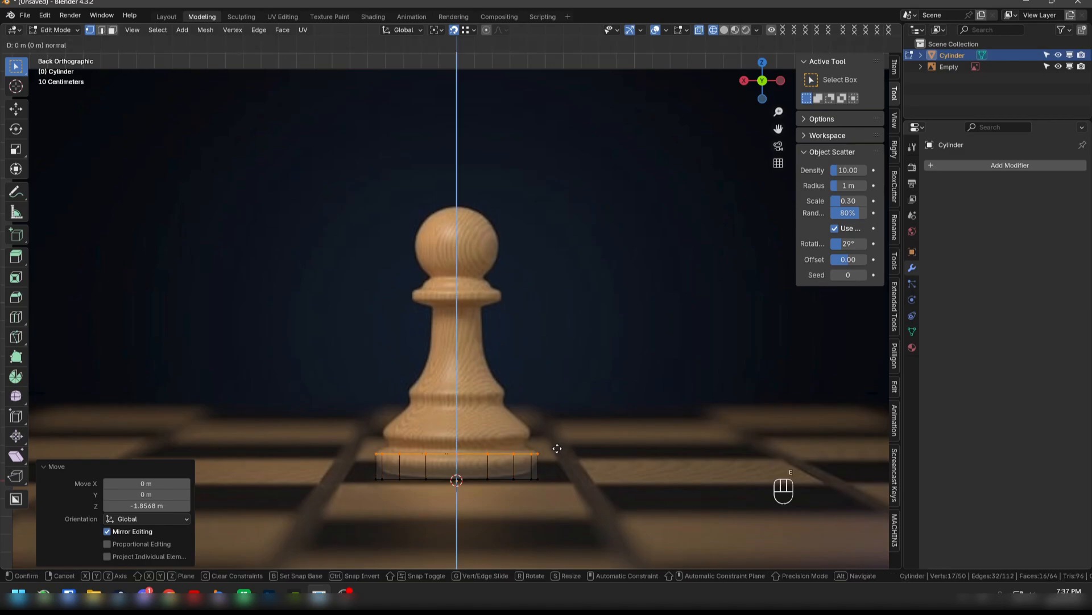
pyautogui.press('z')
pyautogui.press('z')
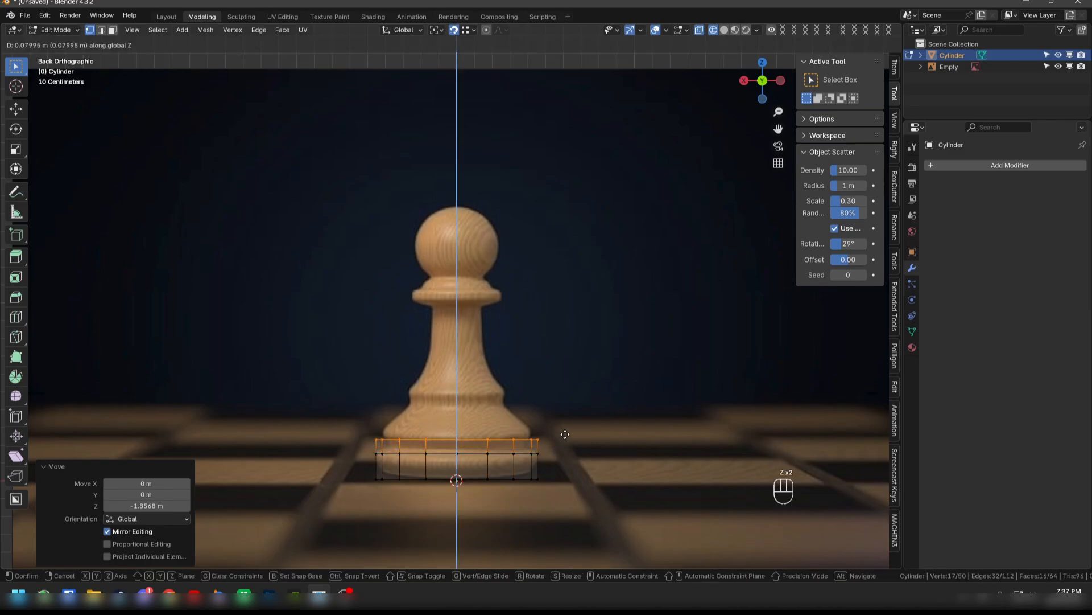
pyautogui.click(566, 432)
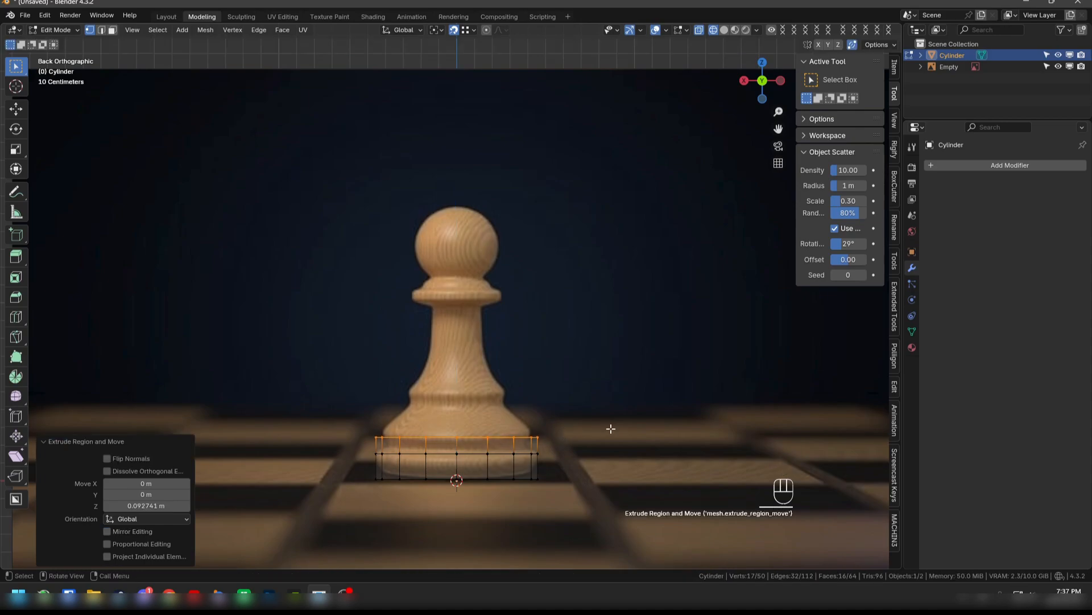
pyautogui.press('s')
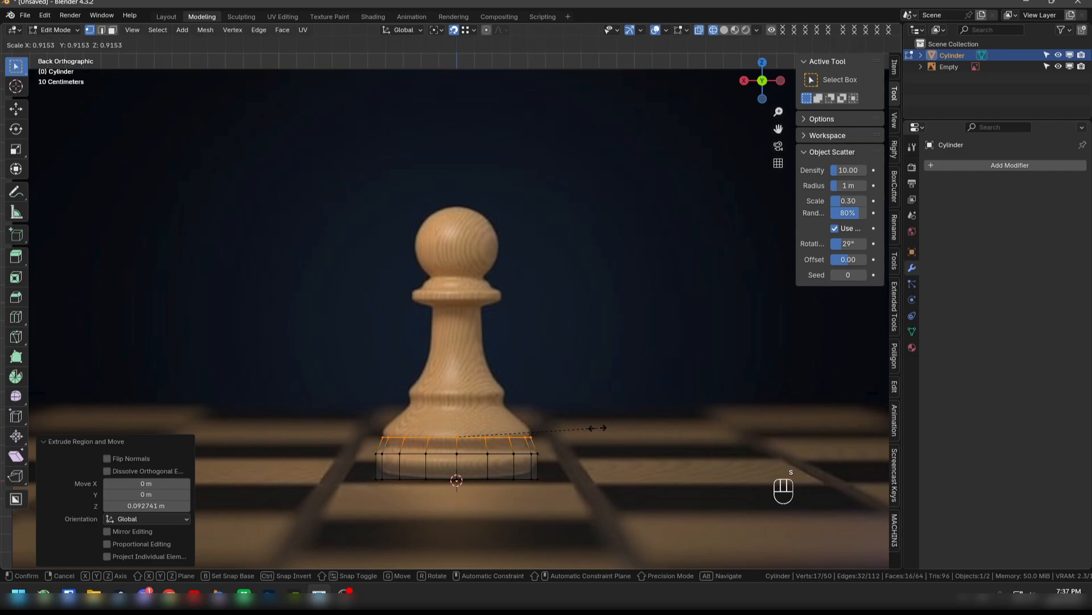
pyautogui.click(597, 428)
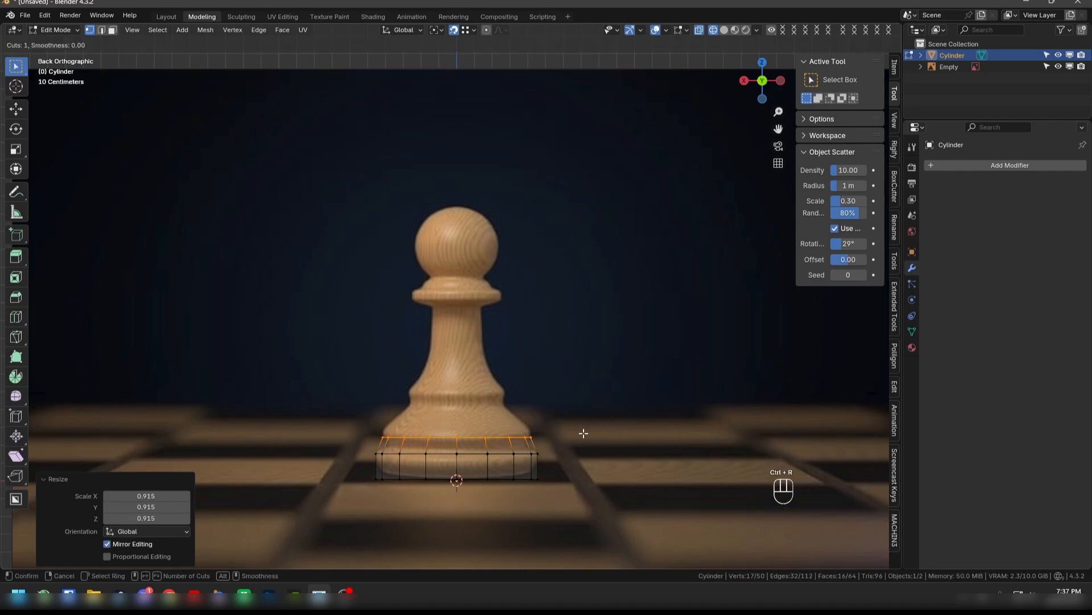
# - Add one centred loop cut in the upper base band and scale it to about 0.875 to form the groove
pyautogui.hotkey('ctrl', 'z')
pyautogui.hotkey('ctrl', 'r')
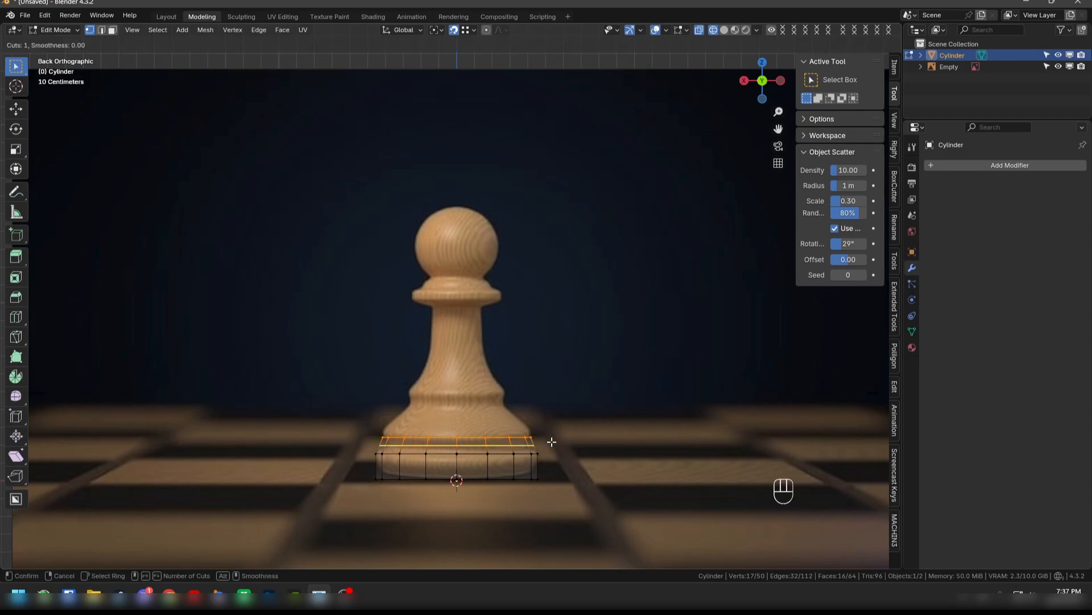
pyautogui.scroll(2, 551, 441)
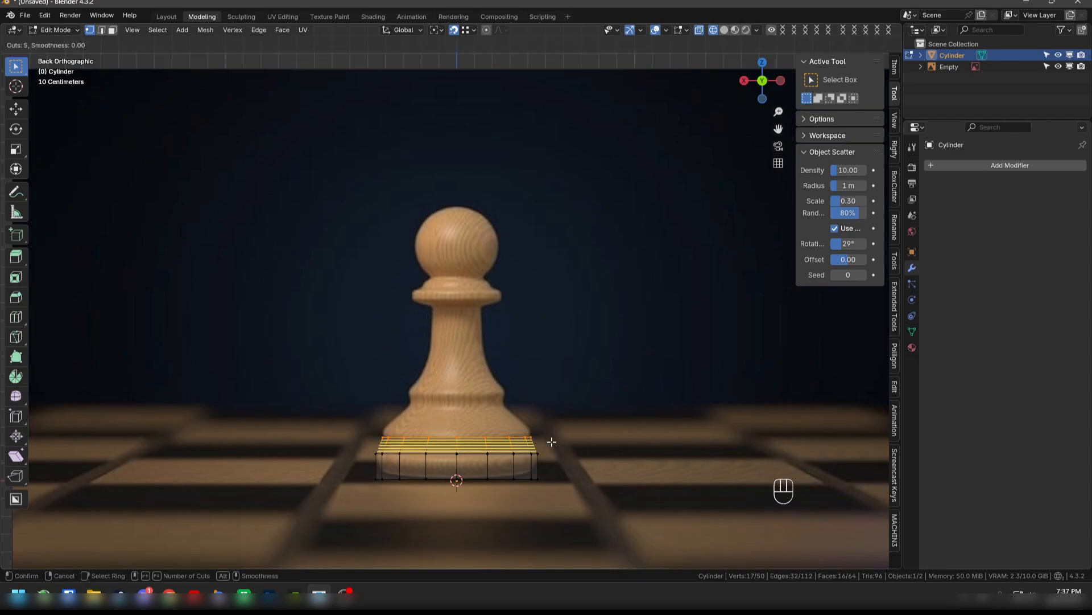
pyautogui.scroll(-2, 551, 442)
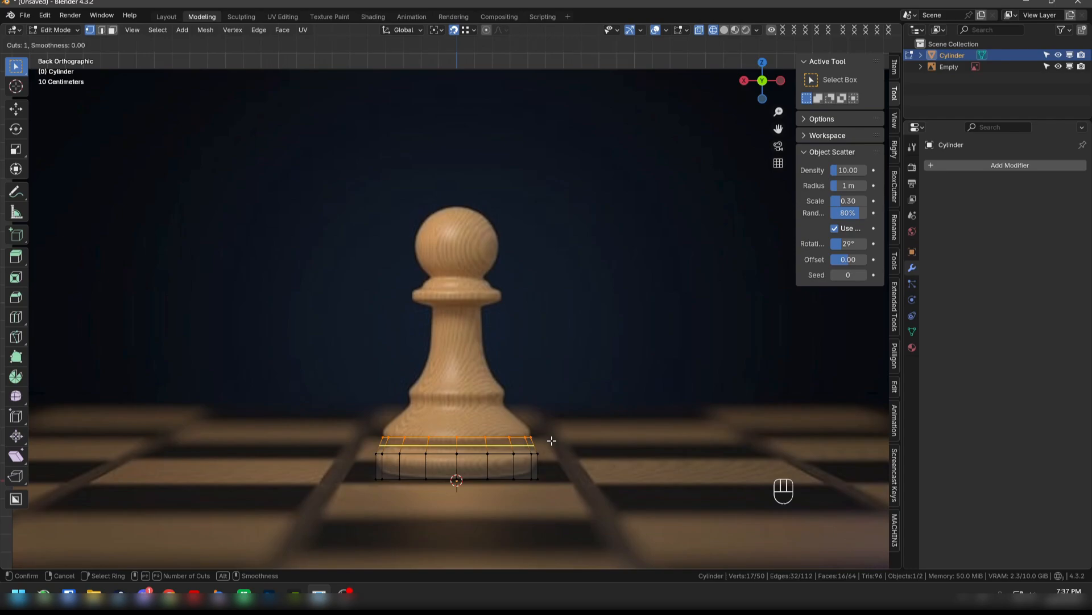
pyautogui.click(551, 440)
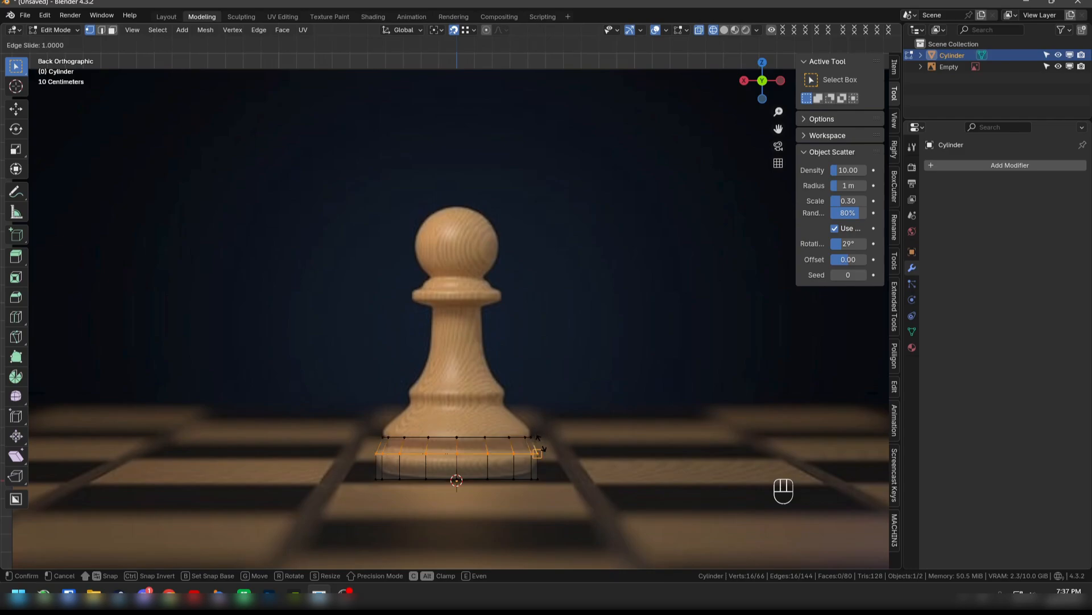
pyautogui.rightClick(546, 439)
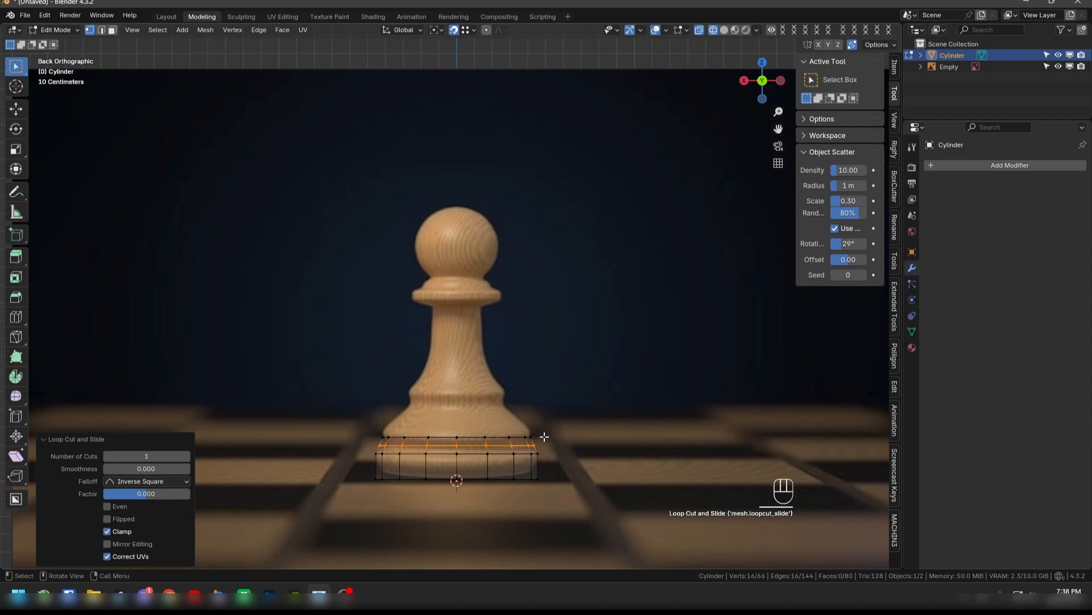
pyautogui.press('s')
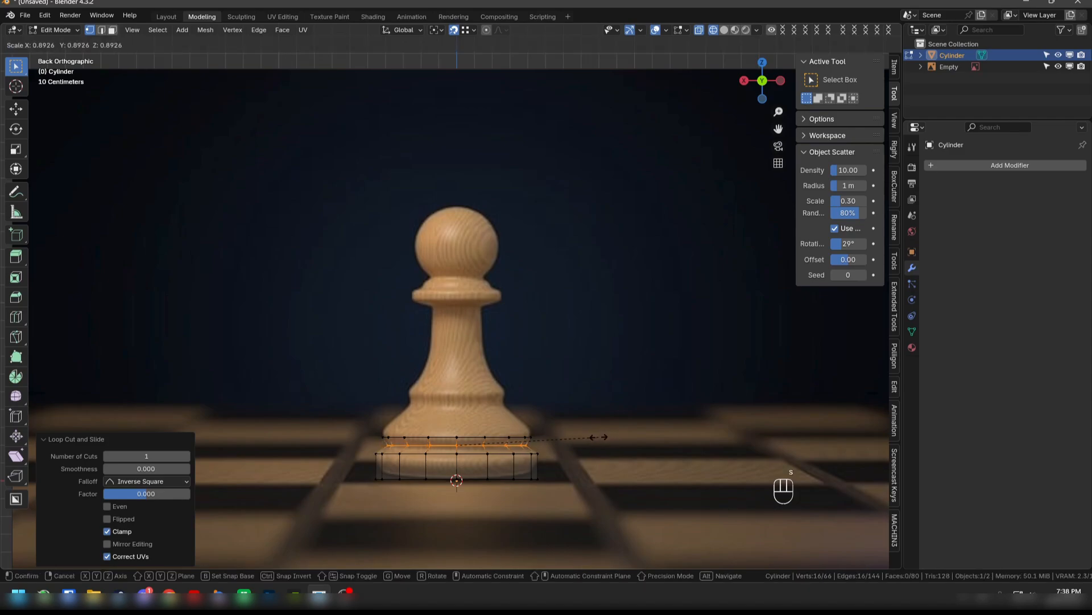
pyautogui.click(595, 436)
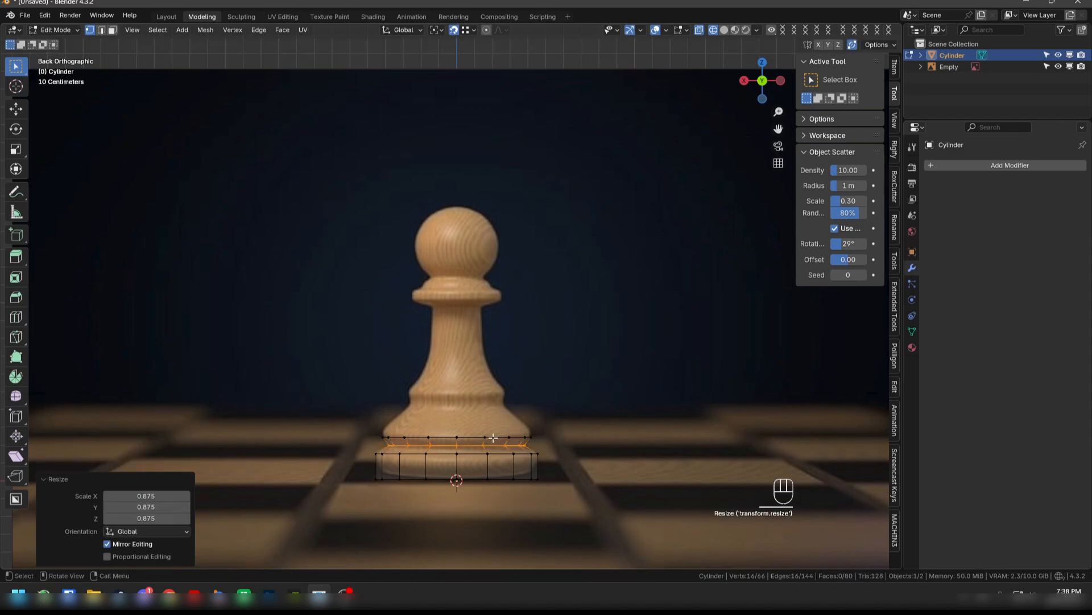
pyautogui.hotkey('ctrl', 'z')
pyautogui.hotkey('ctrl', 'z')
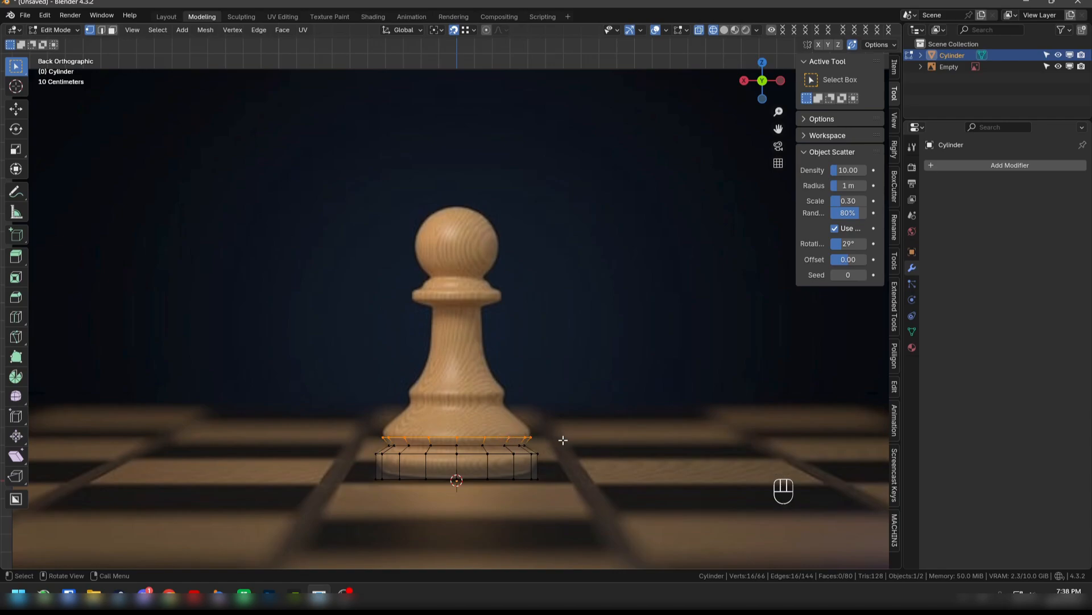
# - Extrude the base's top ring up about 0.182 m along Z and scale it to about 0.635 along the pawn's flare
pyautogui.press('e')
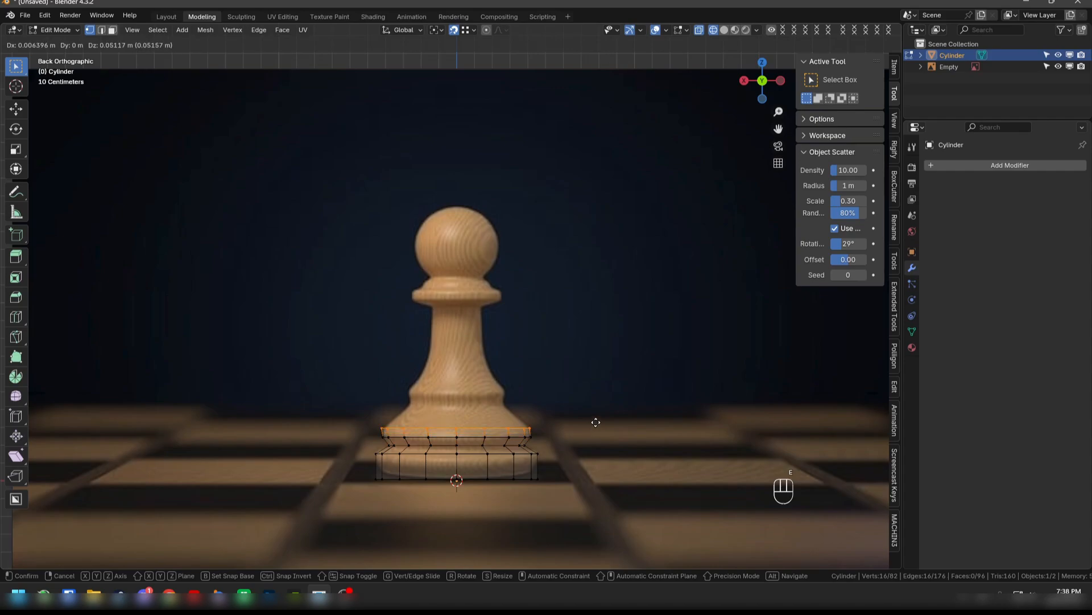
pyautogui.press('z')
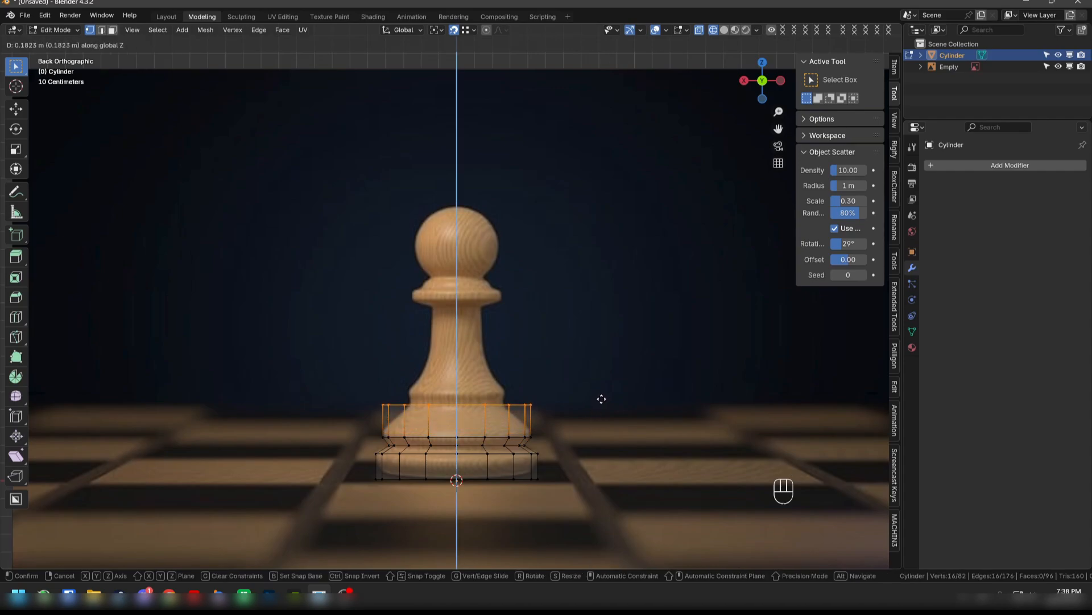
pyautogui.click(602, 398)
pyautogui.press('s')
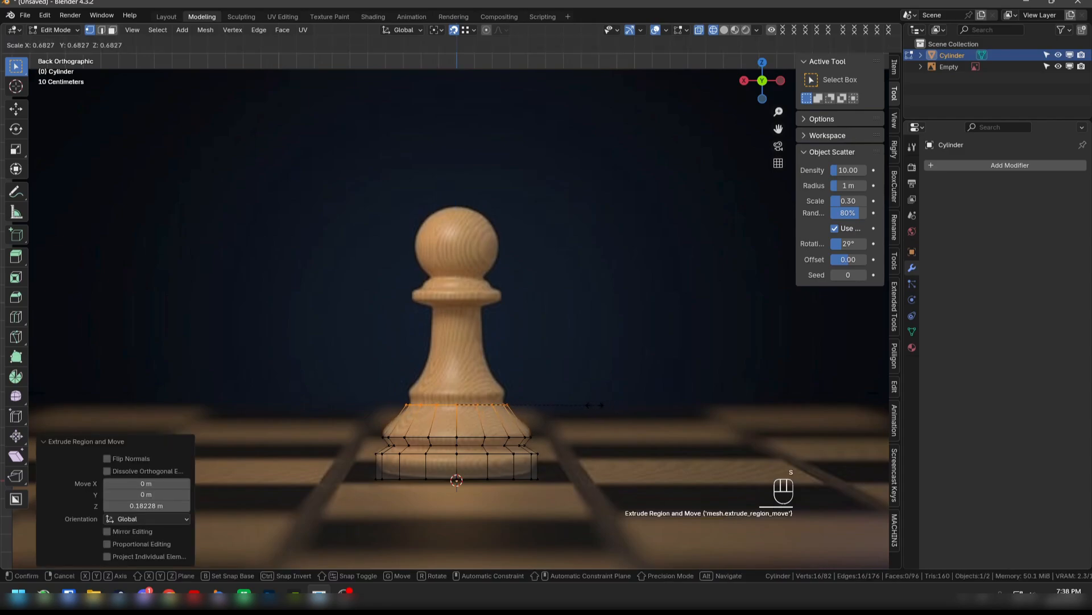
pyautogui.click(587, 411)
# - Extrude the top ring up about 0.061 m along Z and scale it to about 1.073 for the ridge below the stem
pyautogui.press('e')
pyautogui.press('z')
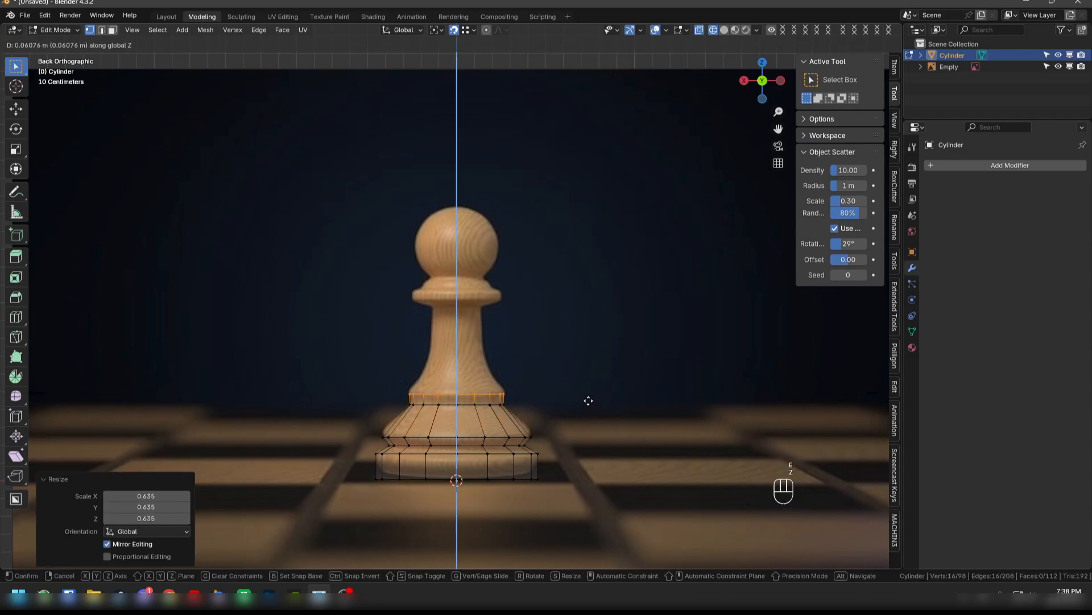
pyautogui.click(588, 400)
pyautogui.press('s')
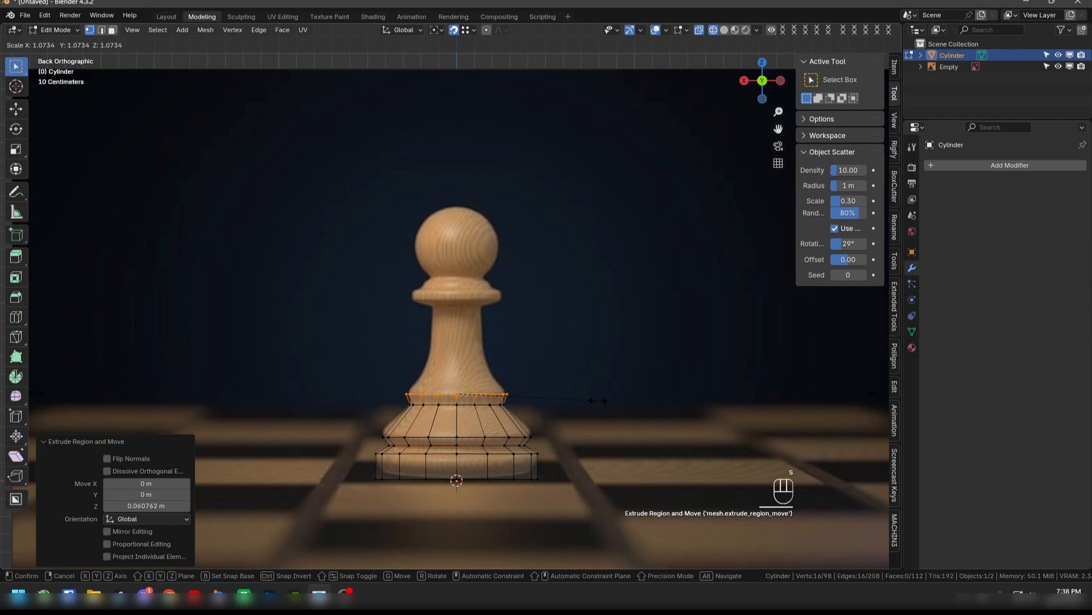
pyautogui.click(598, 400)
# - Extrude the ridge's top ring up about 0.185 m along Z and scale it to about 0.579 for the lower stem
pyautogui.press('e')
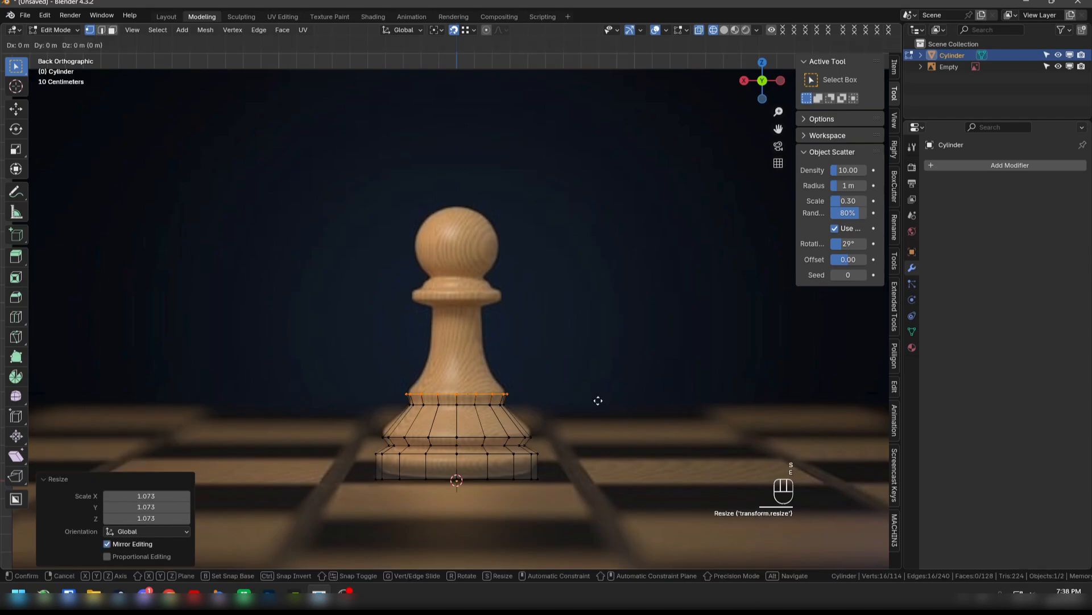
pyautogui.press('z')
pyautogui.click(597, 367)
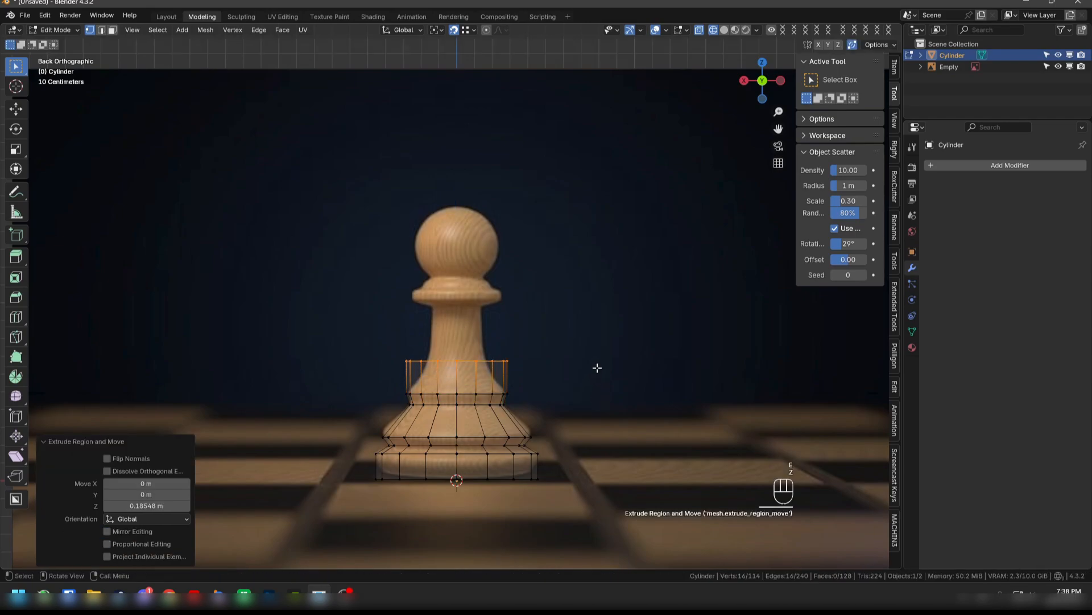
pyautogui.press('s')
pyautogui.click(538, 367)
# - Extrude the stem's top ring up about 0.301 m along Z to the collar and scale it to about 0.795
pyautogui.press('e')
pyautogui.press('z')
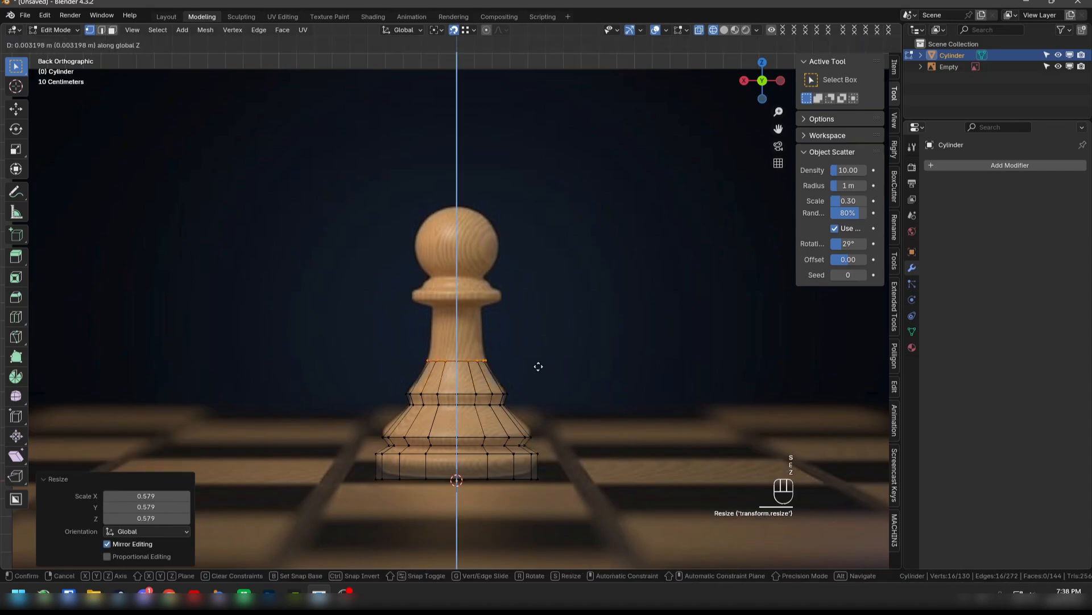
pyautogui.click(544, 316)
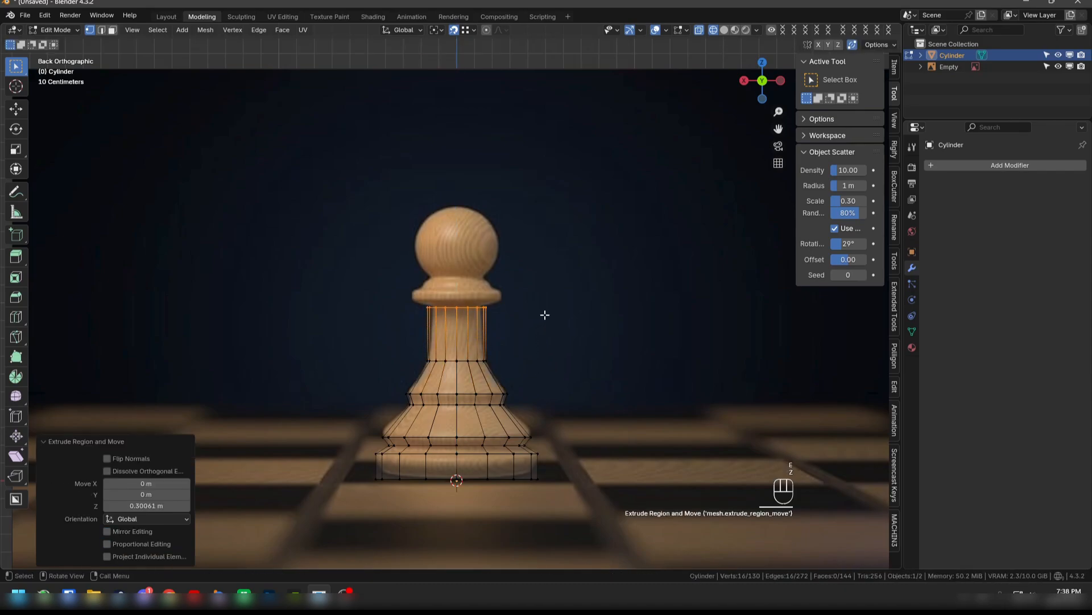
pyautogui.press('s')
pyautogui.click(526, 315)
# - Extrude the stem's top ring outward at a scale of about 1.815 and raise it about 0.045 m for the collar's underside
pyautogui.press('e')
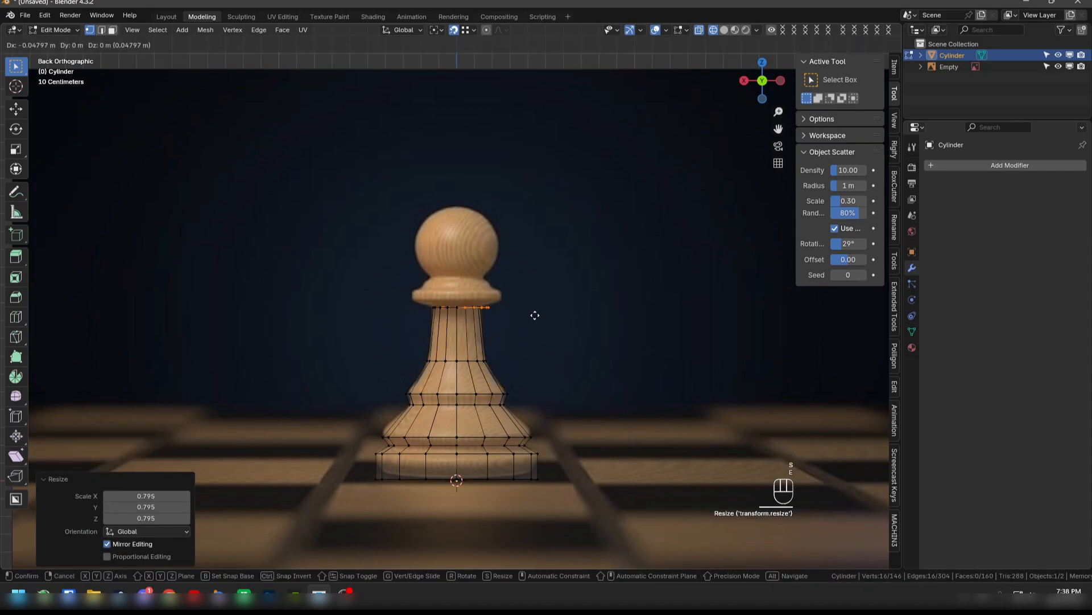
pyautogui.press('s')
pyautogui.press('g')
pyautogui.press('z')
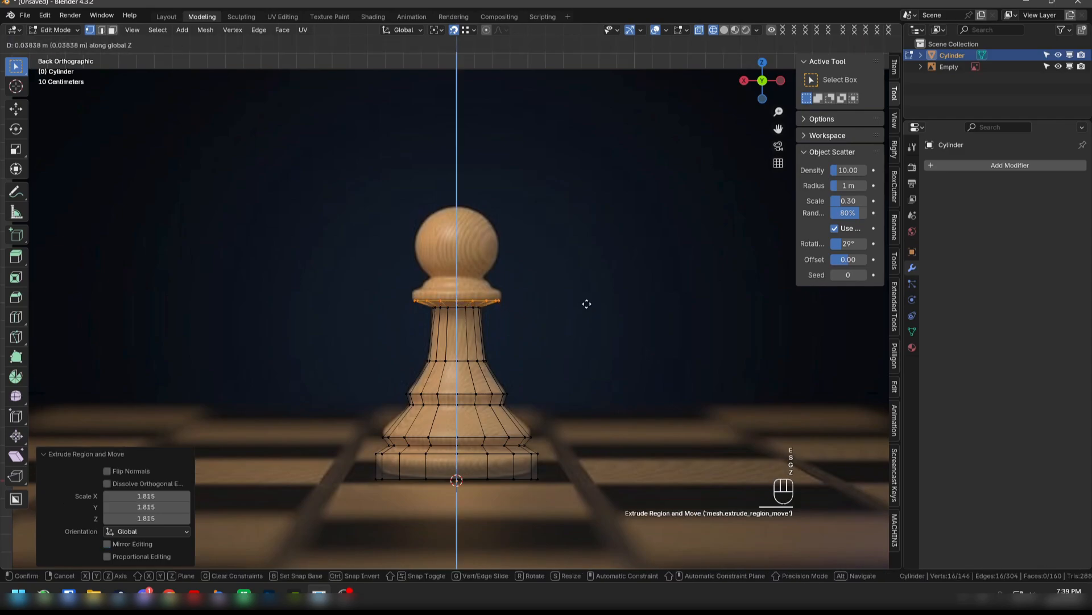
pyautogui.click(589, 302)
# - Extrude the collar's outer ring straight up along Z to give the rim its thickness
pyautogui.press('e')
pyautogui.press('z')
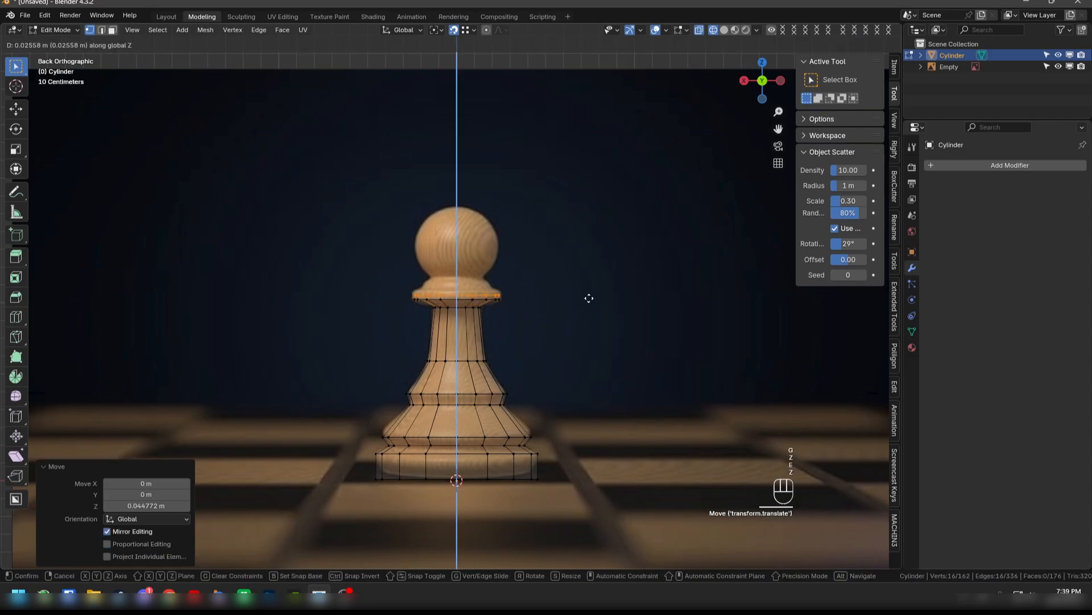
pyautogui.click(591, 295)
# - Extrude the rim's top ring, raise it about 0.035 m along Z and scale it inward to about 0.8
pyautogui.press('e')
pyautogui.press('g')
pyautogui.press('z')
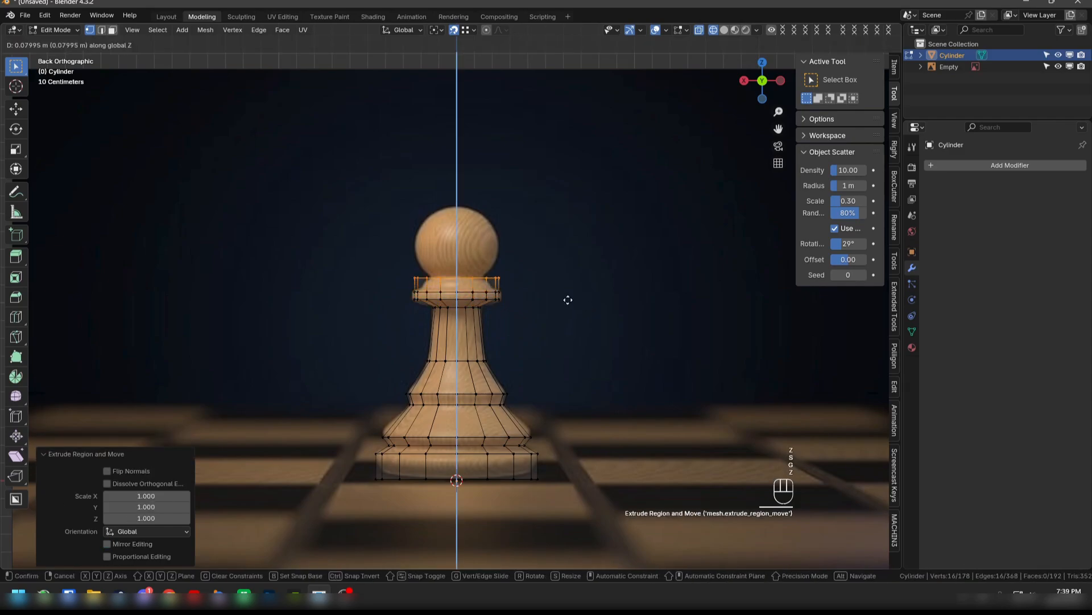
pyautogui.click(569, 308)
pyautogui.press('s')
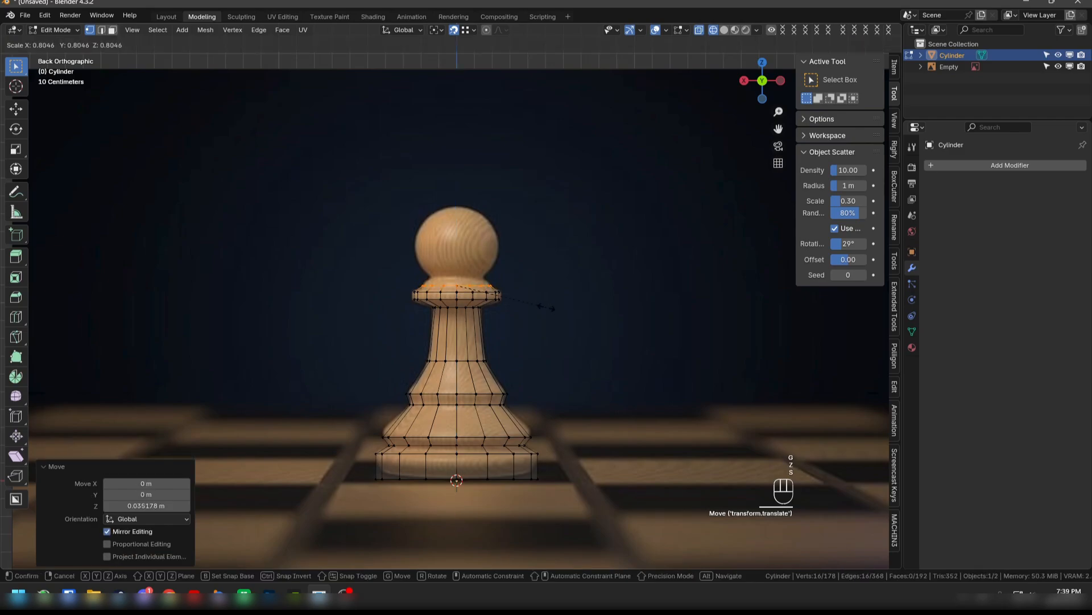
pyautogui.click(546, 305)
# - Extrude the collar's top ring up about 0.032 m along Z and scale it to about 0.909 beneath the pawn's head
pyautogui.press('e')
pyautogui.press('z')
pyautogui.click(547, 302)
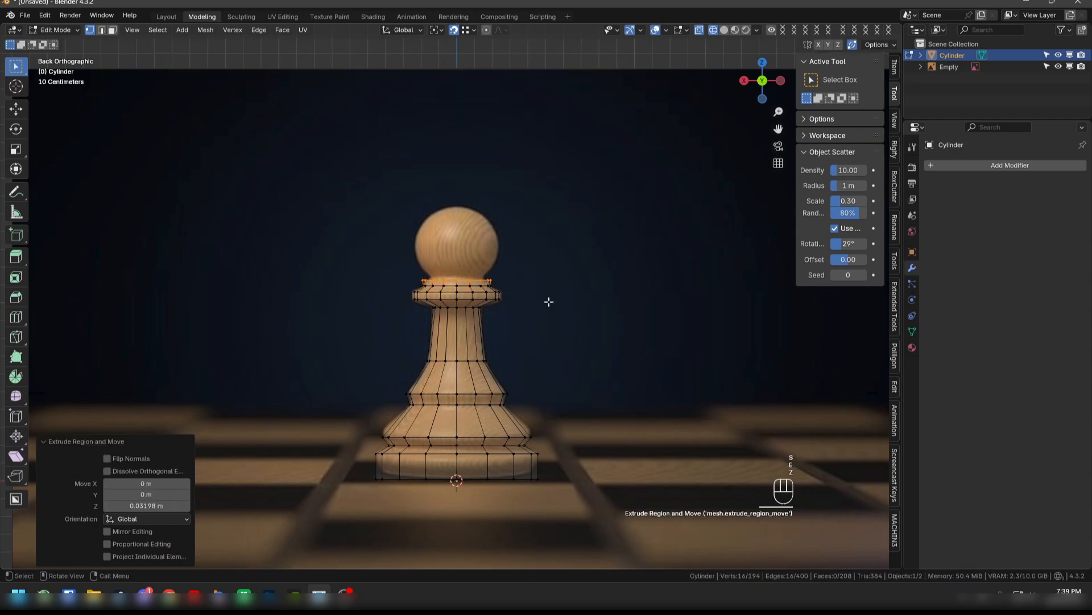
pyautogui.press('s')
pyautogui.click(540, 303)
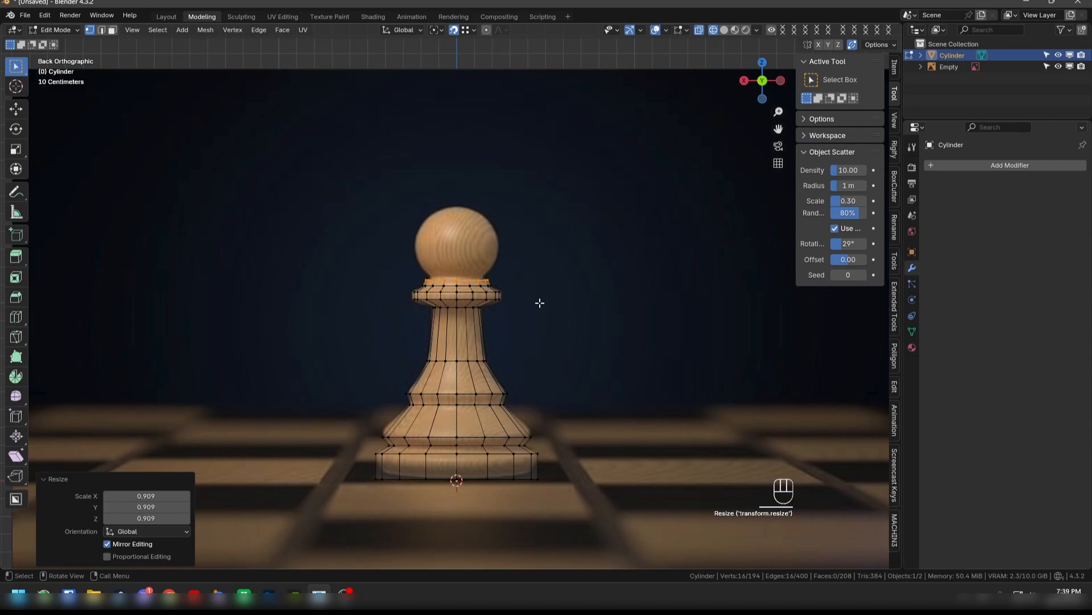
# - Deselect the mesh and add a UV sphere with 16 segments and 16 rings for the pawn's head
pyautogui.click(485, 336)
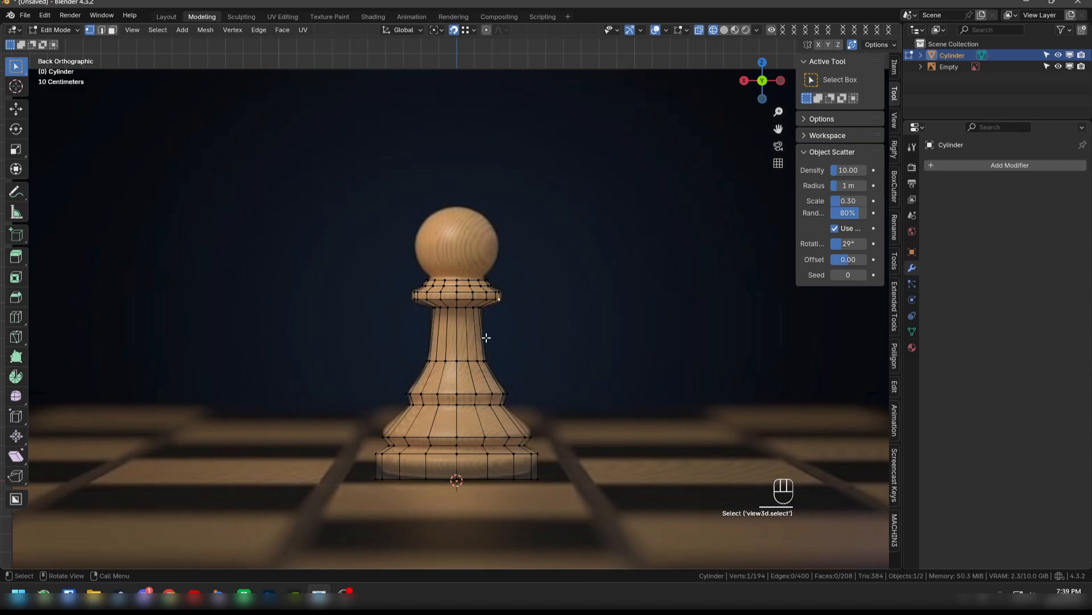
pyautogui.press('shift')
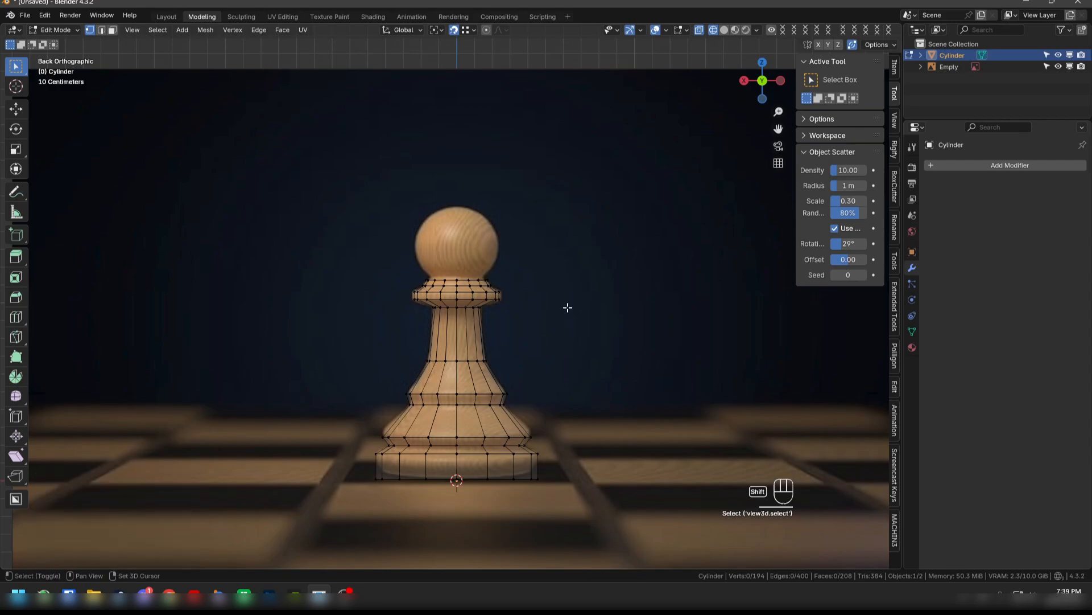
pyautogui.hotkey('shift', 'a')
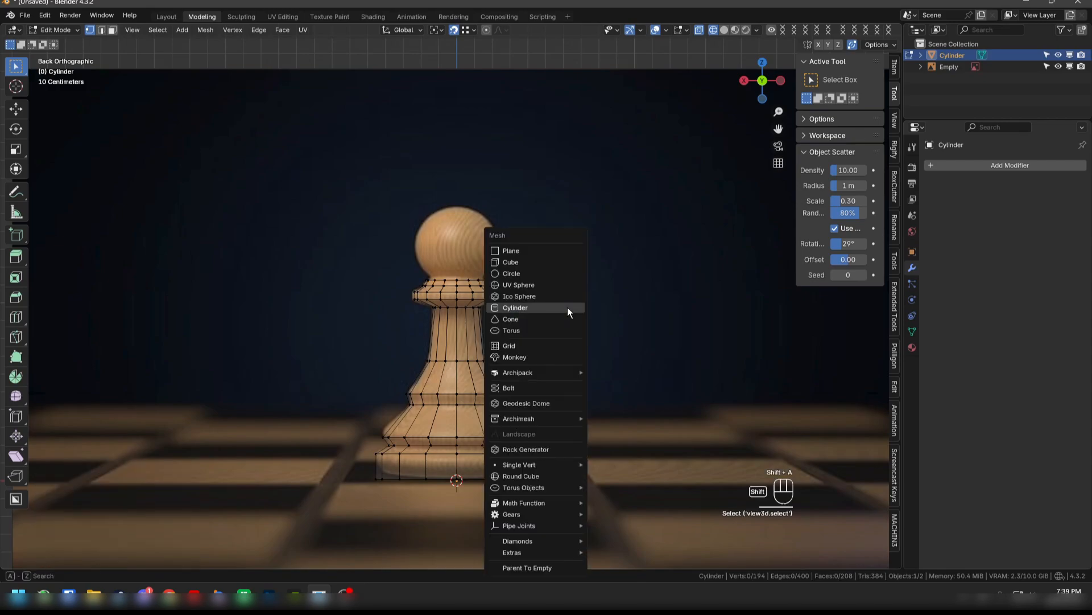
pyautogui.click(547, 285)
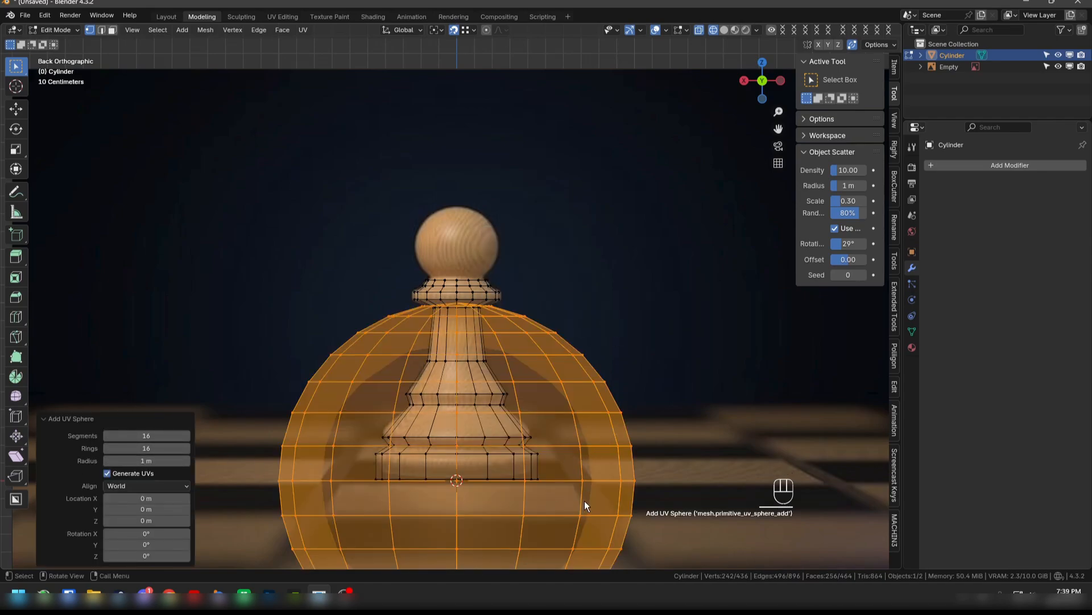
# - Scale the UV sphere to about 0.28 and move it up about 1.487 m along Z to the pawn's head
pyautogui.press('s')
pyautogui.click(488, 505)
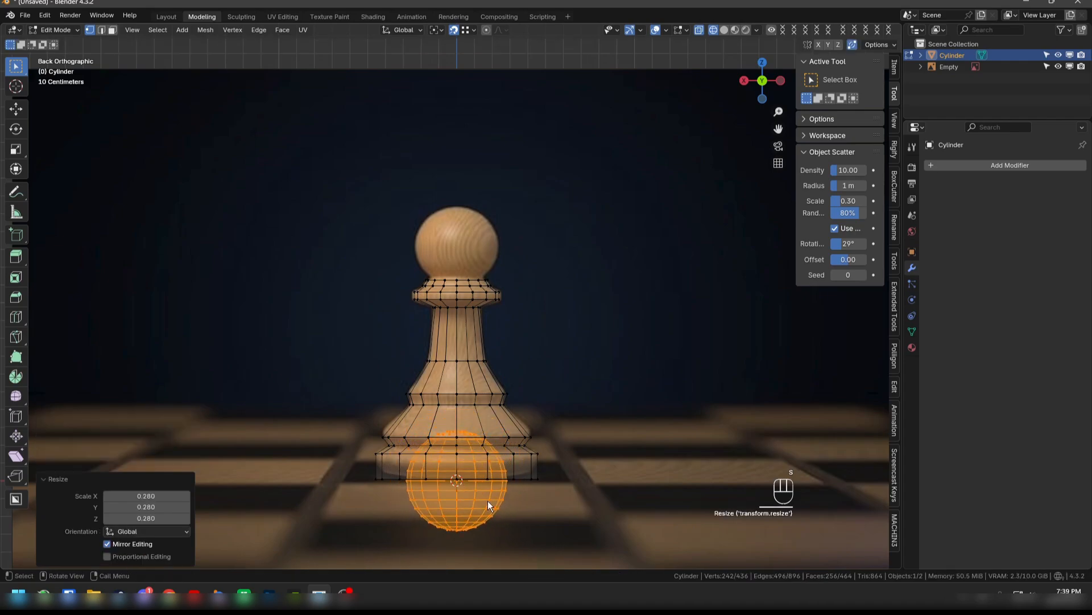
pyautogui.press('g')
pyautogui.press('z')
pyautogui.click(527, 242)
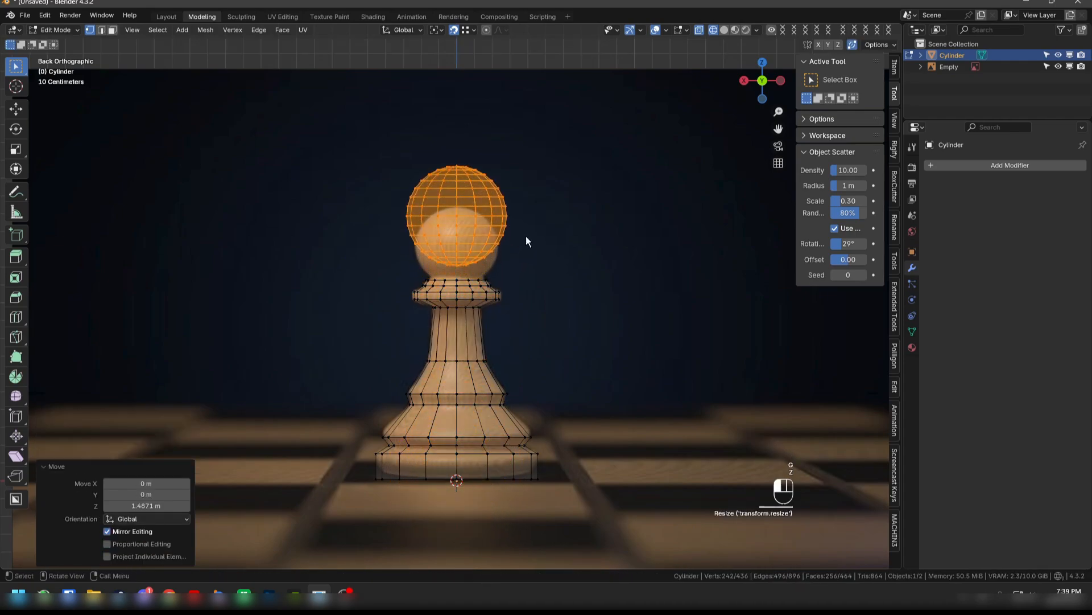
# - Delete the lowest rings of faces from the UV sphere to open the underside of the pawn's head
pyautogui.press('3')
pyautogui.moveTo(431, 261); pyautogui.dragTo(486, 272)
pyautogui.keyDown('shift'); pyautogui.moveTo(419, 258); pyautogui.dragTo(509, 271); pyautogui.keyUp('shift')
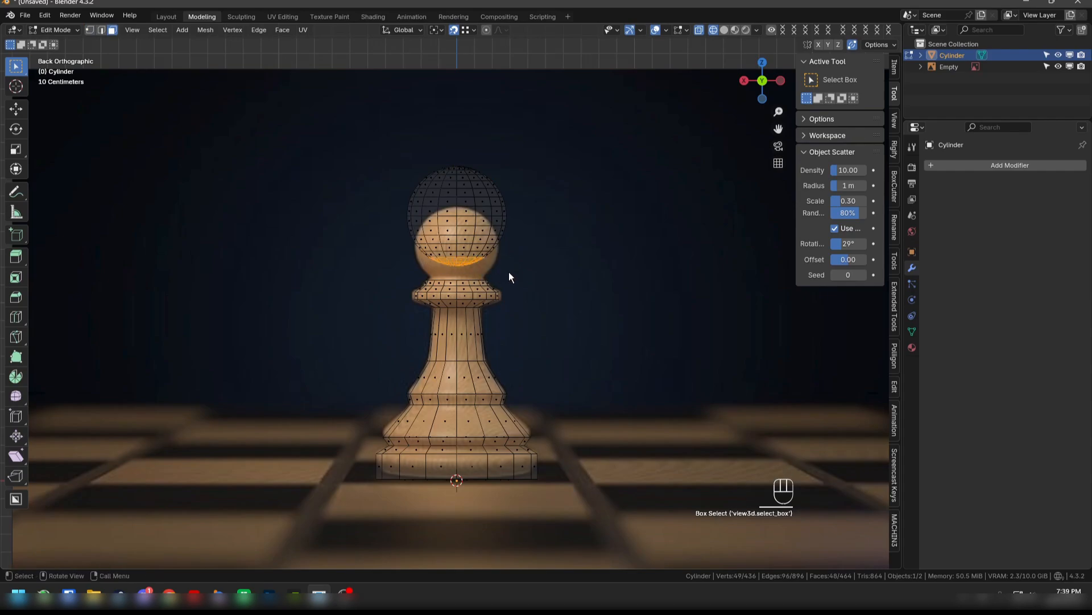
pyautogui.click(375, 436)
# - Select the remaining head sphere, lower it about 0.019 m along Z and scale it to about 0.841
pyautogui.moveTo(346, 150); pyautogui.dragTo(529, 268)
pyautogui.press('g')
pyautogui.press('z')
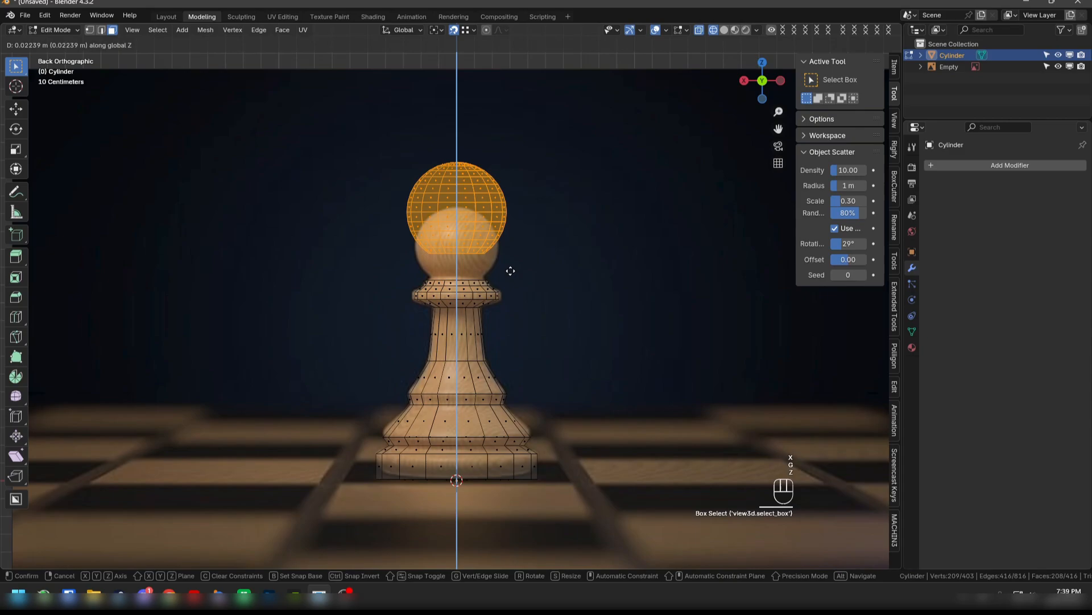
pyautogui.click(511, 278)
pyautogui.press('s')
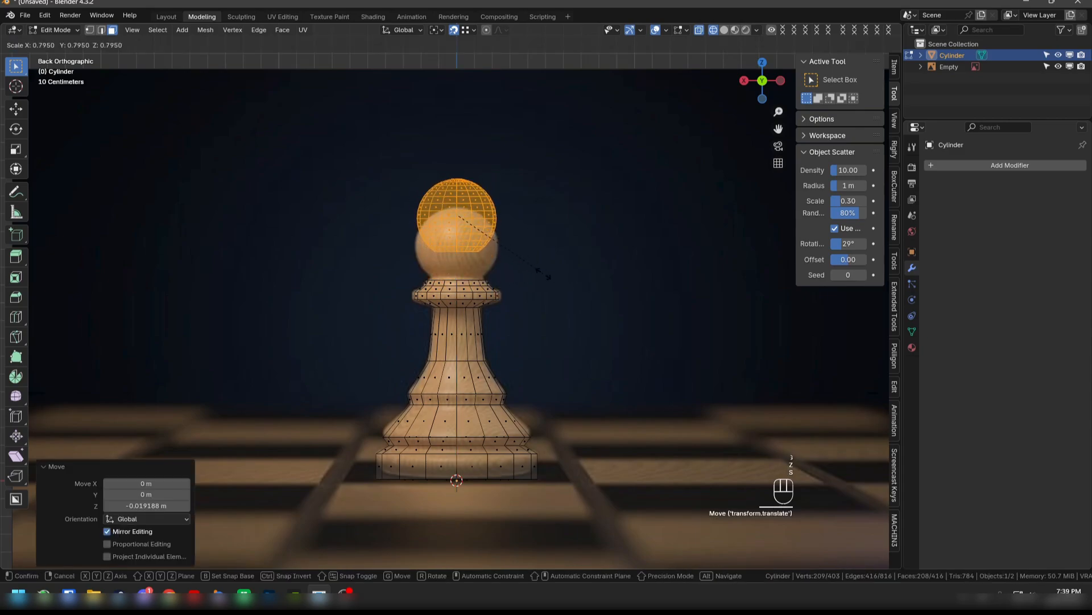
pyautogui.click(549, 285)
# - Lower the head sphere about 0.147 m along Z so it matches the head in the reference image
pyautogui.press('g')
pyautogui.press('z')
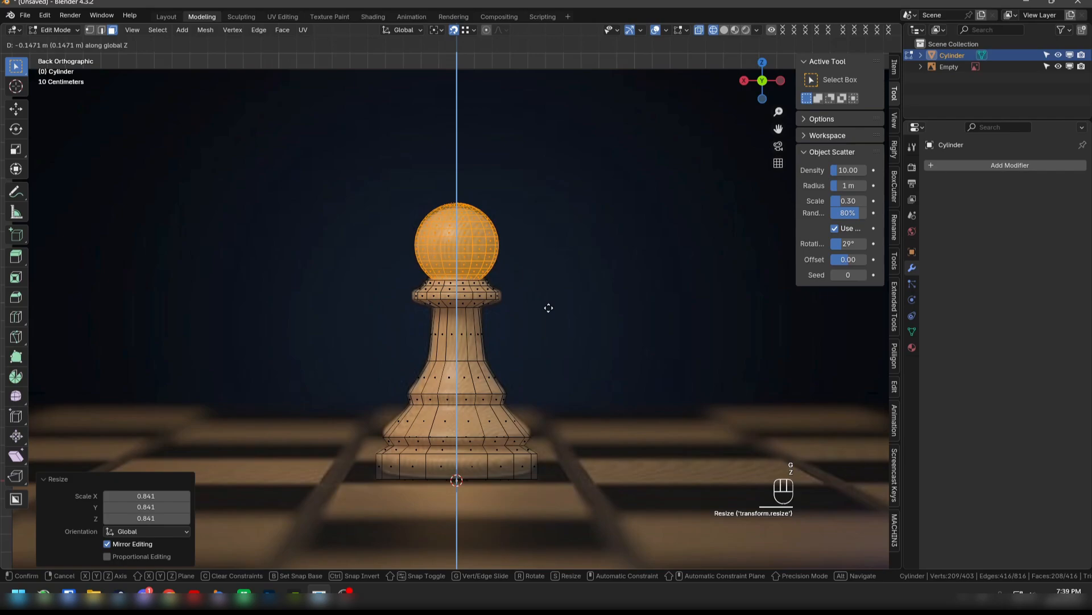
pyautogui.click(549, 307)
# - Delete the lowest remaining ring of faces on the head, just above the collar
pyautogui.scroll(6, 459, 292)
pyautogui.keyDown('shift'); pyautogui.moveTo(486, 283); pyautogui.dragTo(482, 365, button='middle'); pyautogui.keyUp('shift')
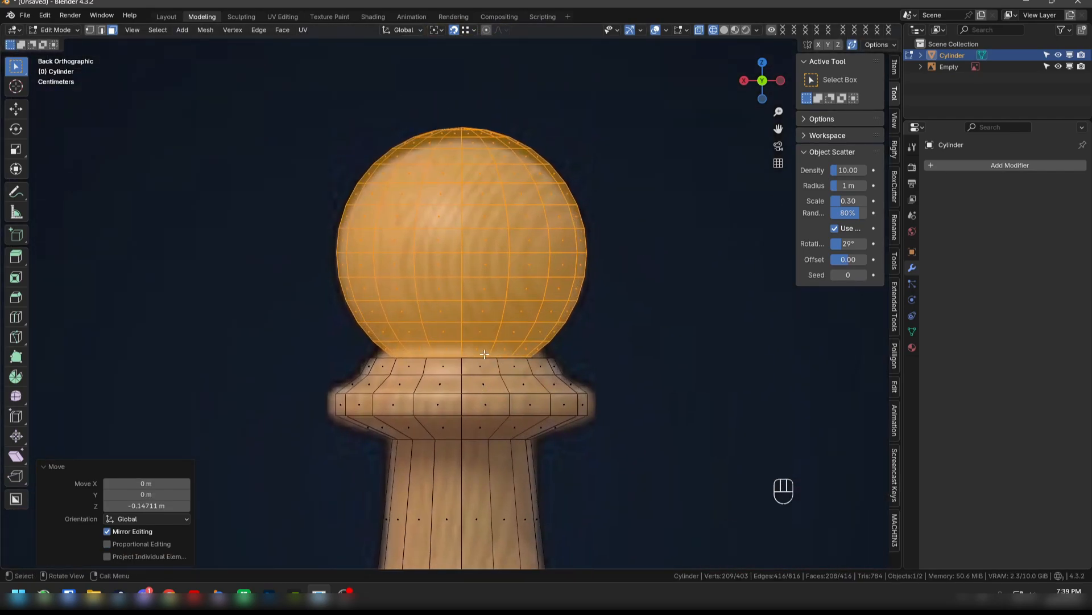
pyautogui.moveTo(374, 346); pyautogui.dragTo(574, 353)
pyautogui.press('x')
pyautogui.click(561, 338)
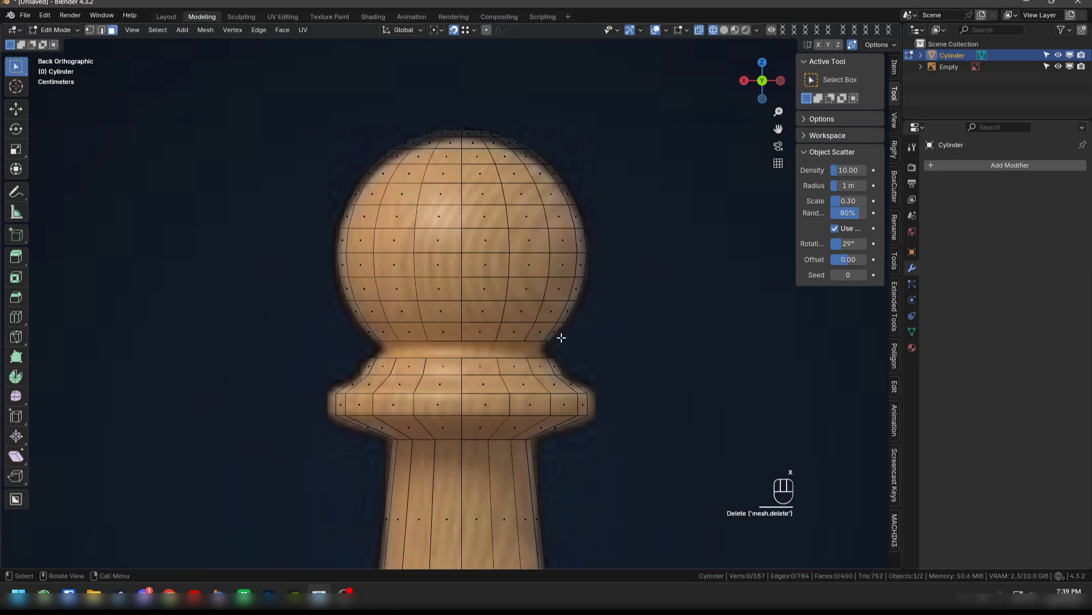
# - Extrude the collar's top edge loop about 0.015 m up along Z and scale it inward to about 0.858
pyautogui.press('2')
pyautogui.keyDown('alt'); pyautogui.click(534, 359); pyautogui.keyUp('alt')
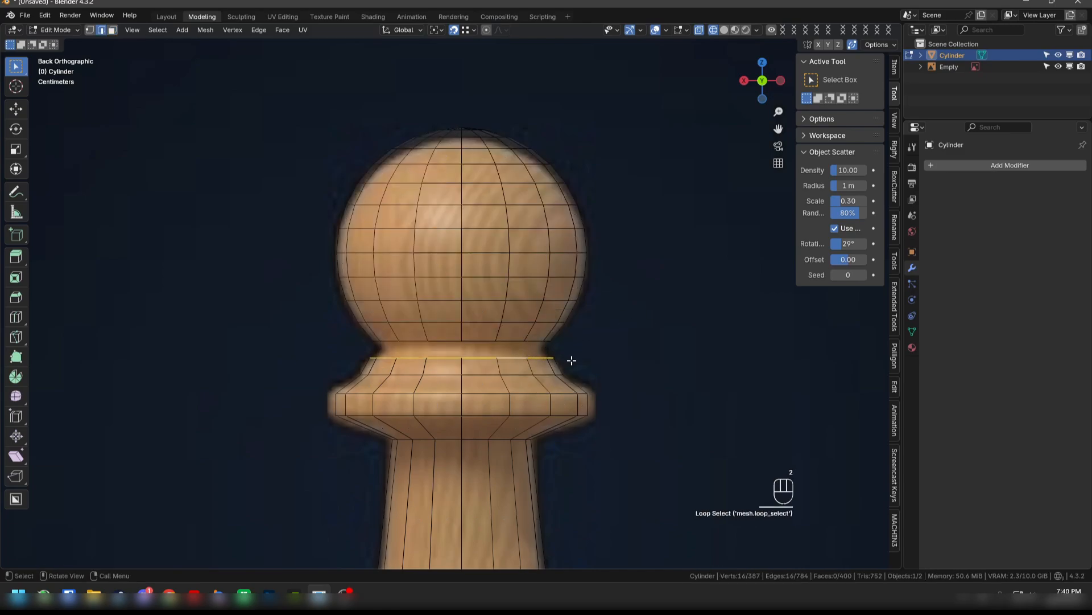
pyautogui.press('e')
pyautogui.press('z')
pyautogui.click(577, 356)
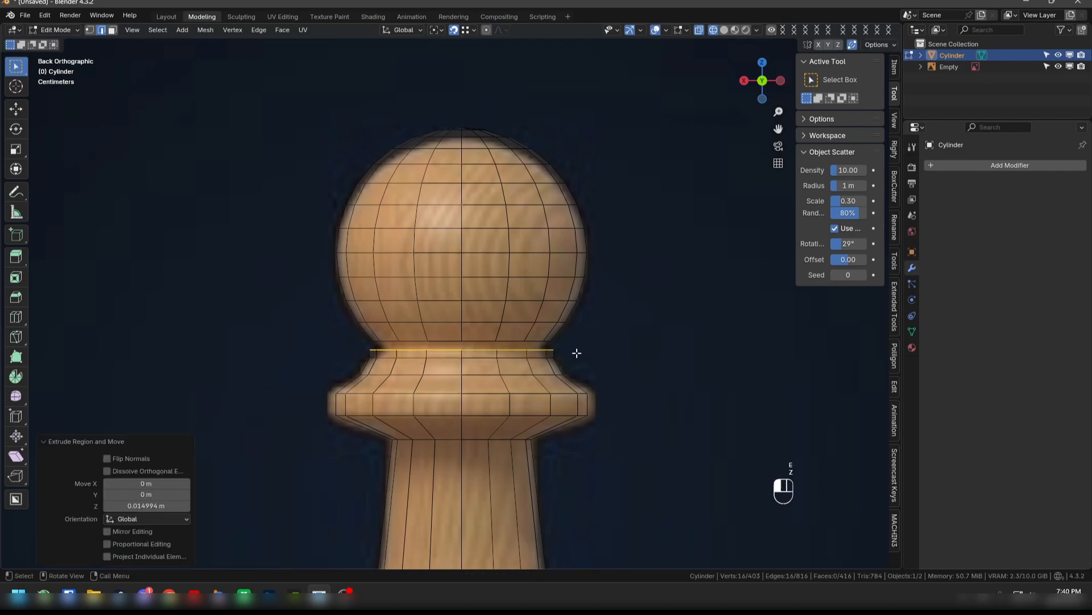
pyautogui.press('s')
pyautogui.click(559, 353)
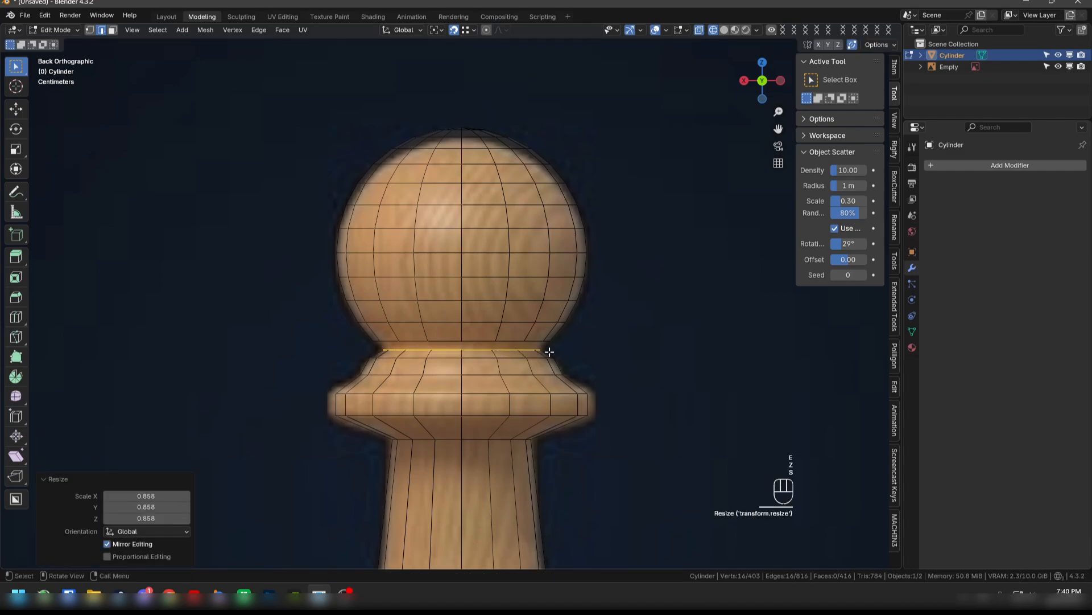
# - Join the collar's top edge loop to the head's open bottom loop with Bridge Edge Loops
pyautogui.keyDown('alt'); pyautogui.click(530, 351); pyautogui.keyUp('alt')
pyautogui.keyDown('alt'); pyautogui.keyDown('shift'); pyautogui.click(530, 351); pyautogui.keyUp('shift'); pyautogui.keyUp('alt')
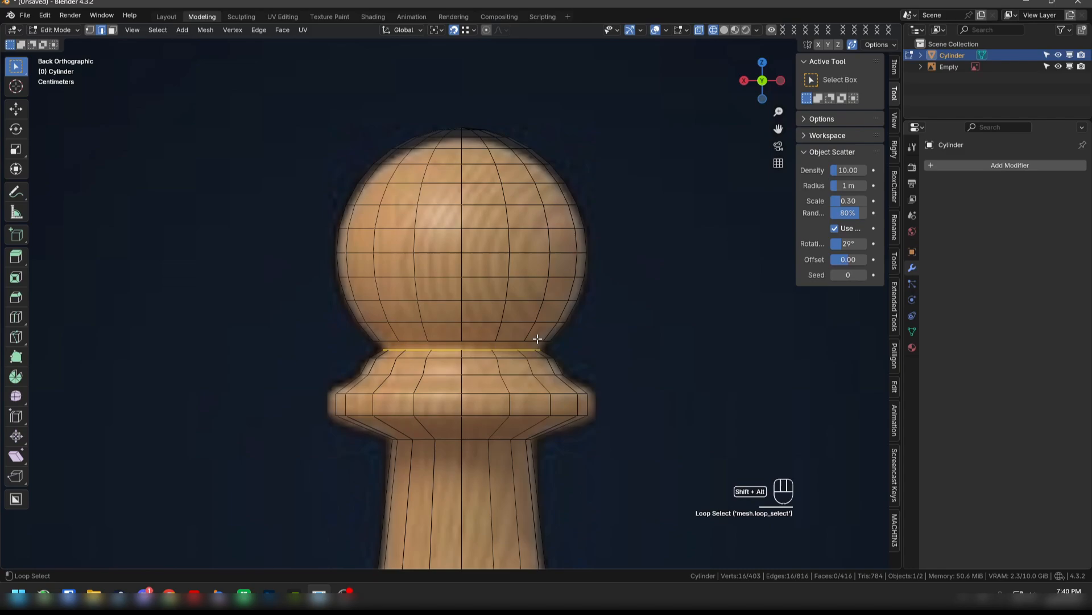
pyautogui.keyDown('alt'); pyautogui.keyDown('shift'); pyautogui.click(536, 341); pyautogui.keyUp('shift'); pyautogui.keyUp('alt')
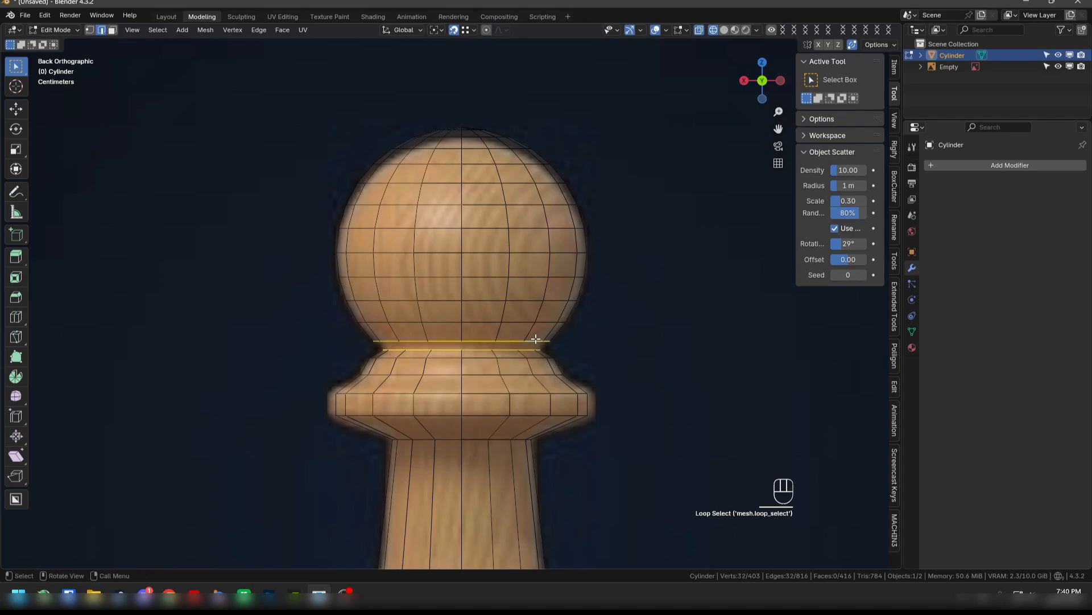
pyautogui.rightClick(536, 339)
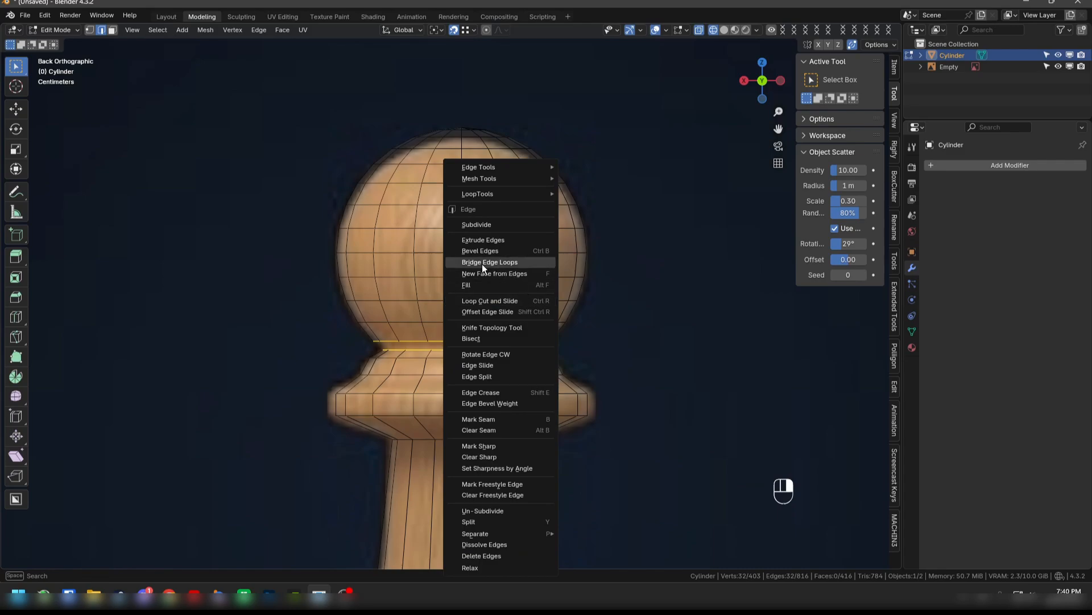
pyautogui.click(511, 264)
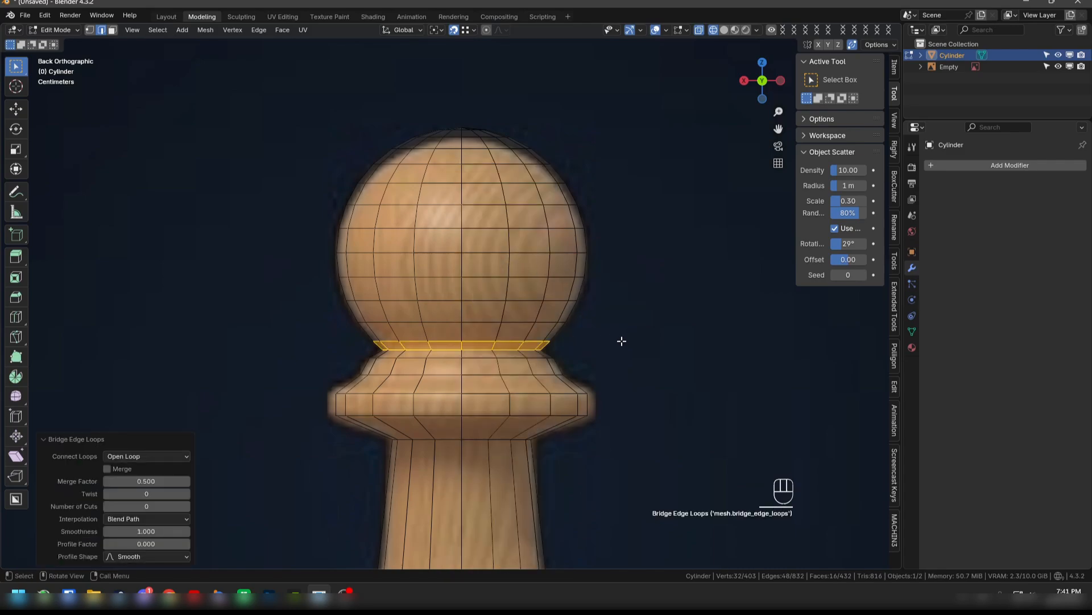
# - Switch the viewport from wireframe to solid shading and inspect the whole pawn in perspective
pyautogui.scroll(-2, 622, 341)
pyautogui.keyDown('shift'); pyautogui.moveTo(579, 414); pyautogui.dragTo(578, 334, button='middle'); pyautogui.keyUp('shift')
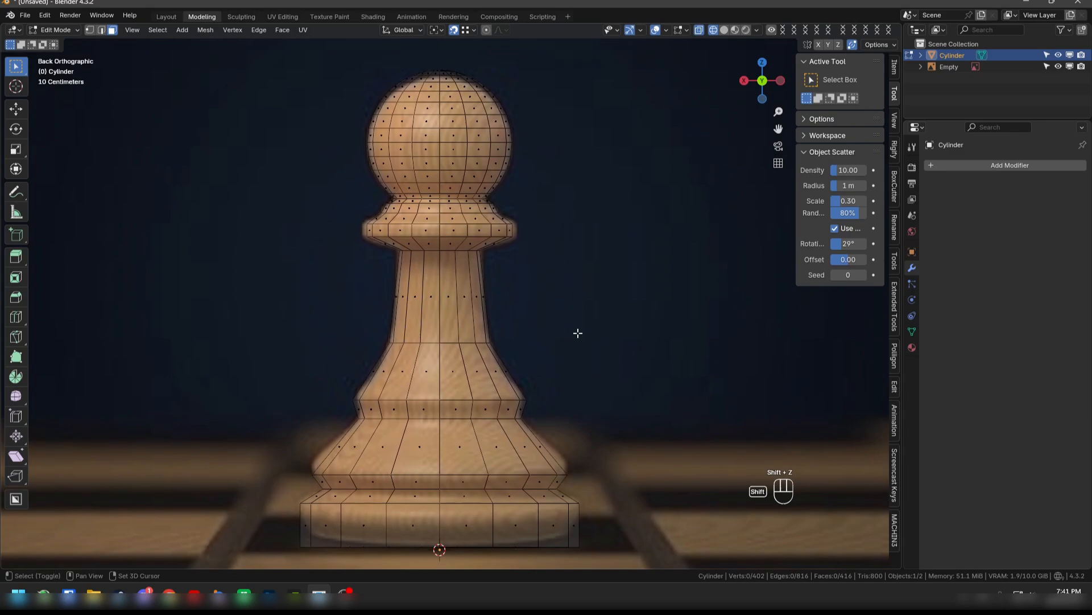
pyautogui.scroll(-1, 575, 346)
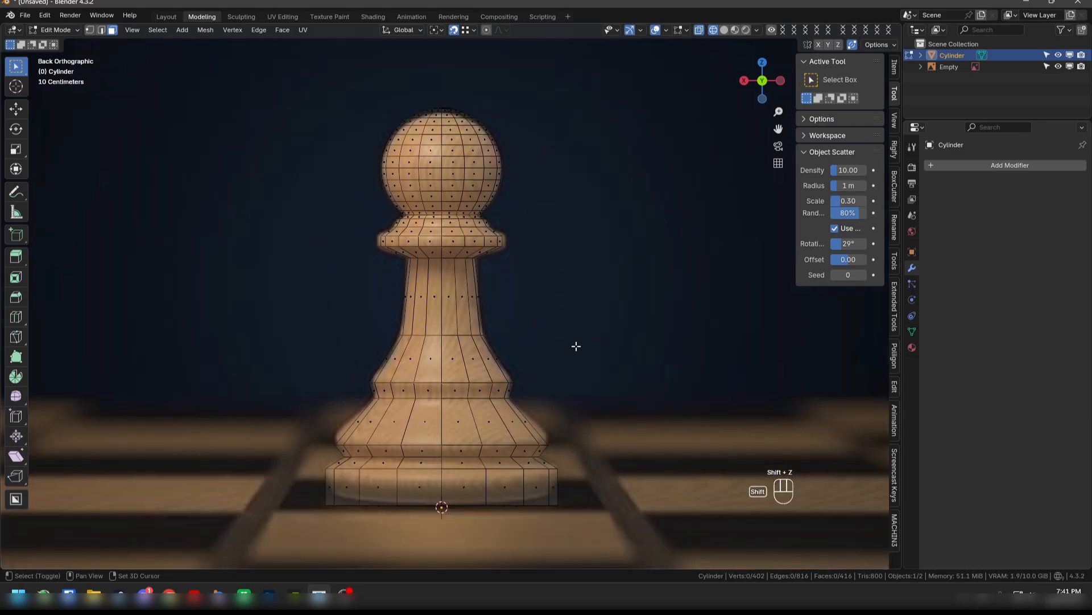
pyautogui.hotkey('shift', 'z')
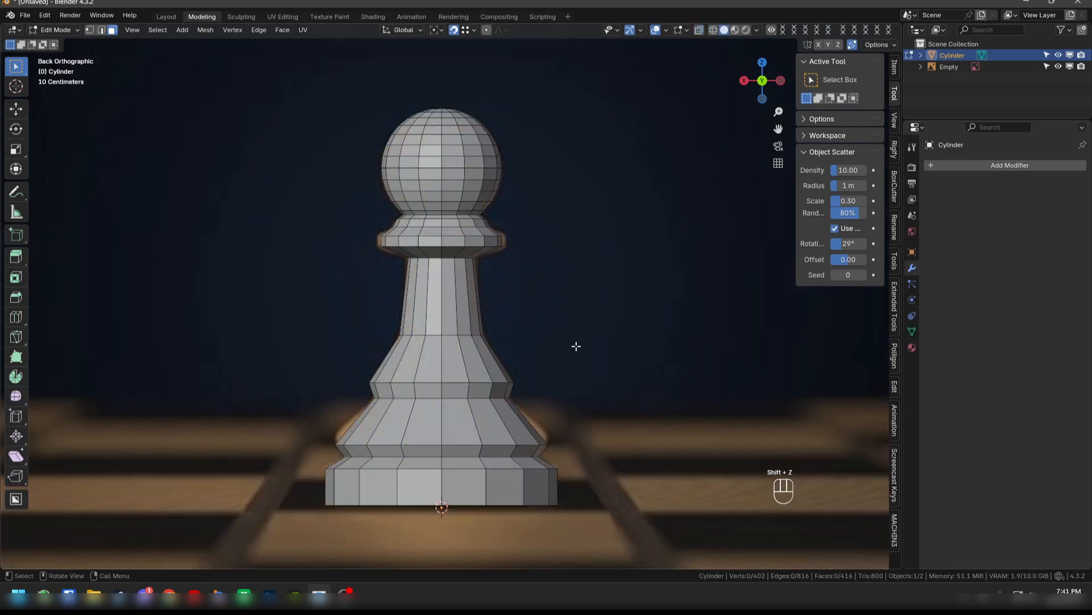
pyautogui.moveTo(638, 329); pyautogui.dragTo(419, 369, button='middle')
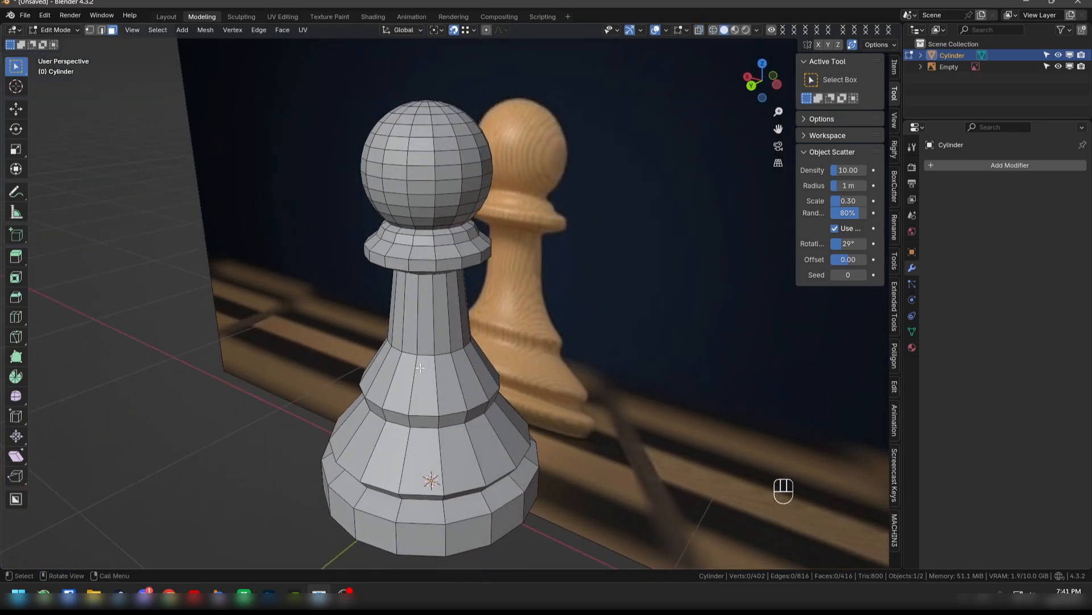
# - Return to Object Mode, apply Shade Smooth to the pawn and deselect it
pyautogui.press('Tab')
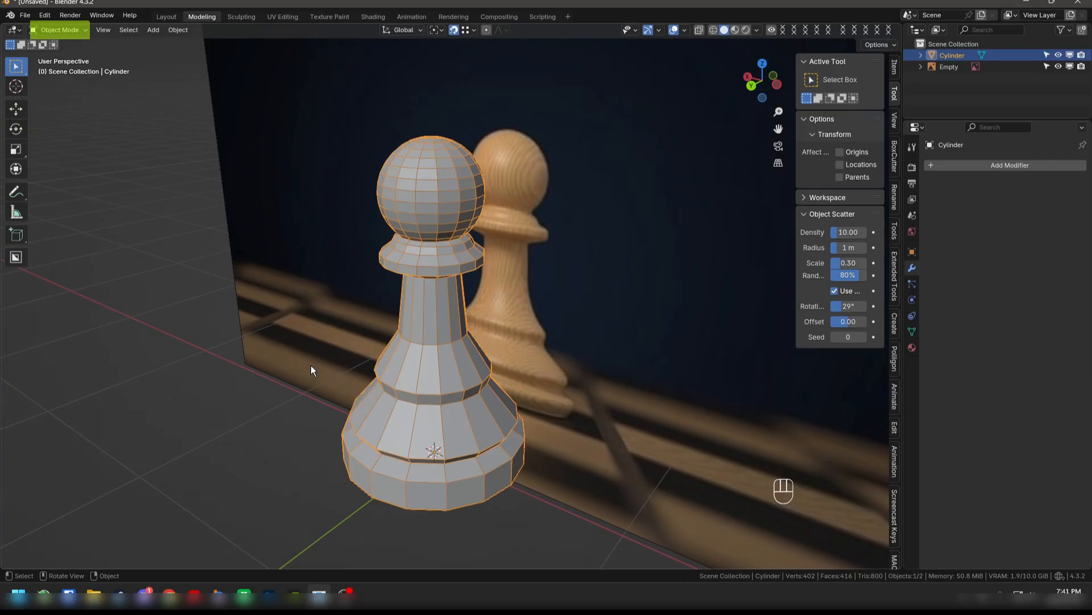
pyautogui.rightClick(411, 362)
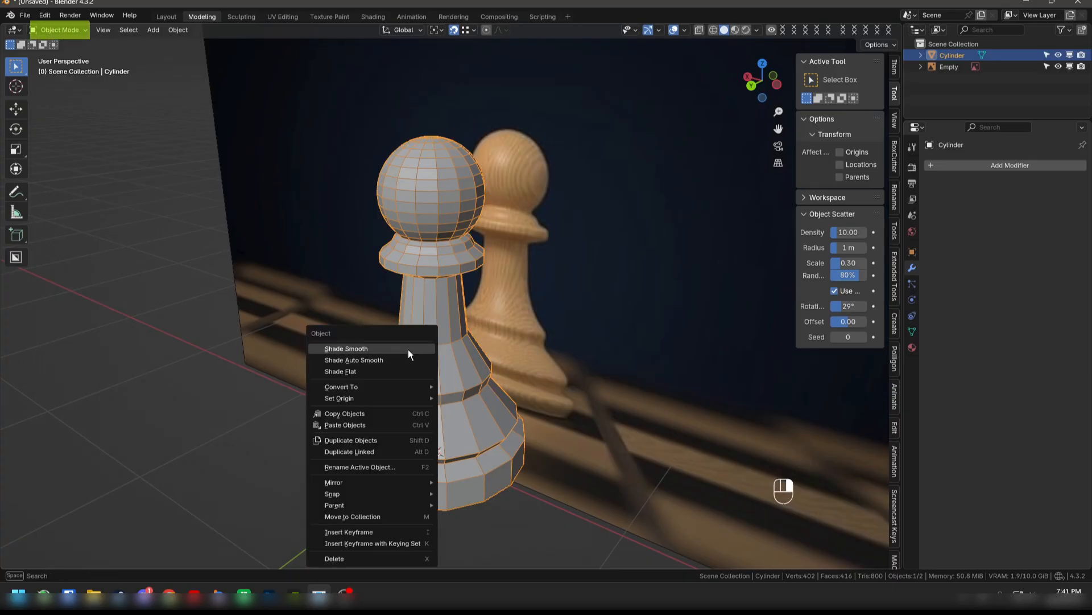
pyautogui.click(408, 349)
pyautogui.moveTo(288, 391); pyautogui.dragTo(338, 387, button='middle')
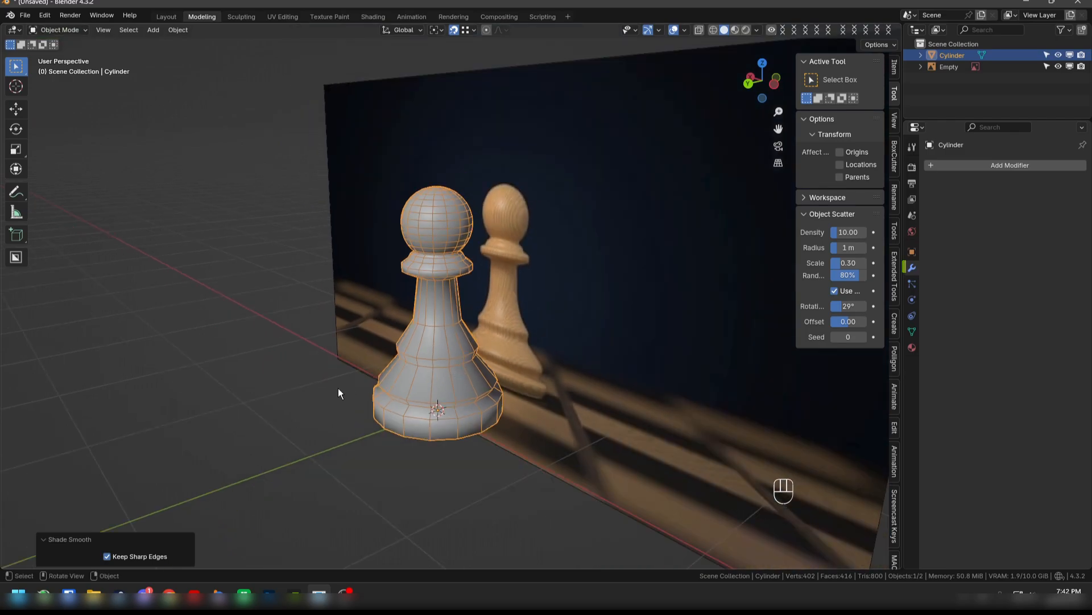
pyautogui.click(326, 400)
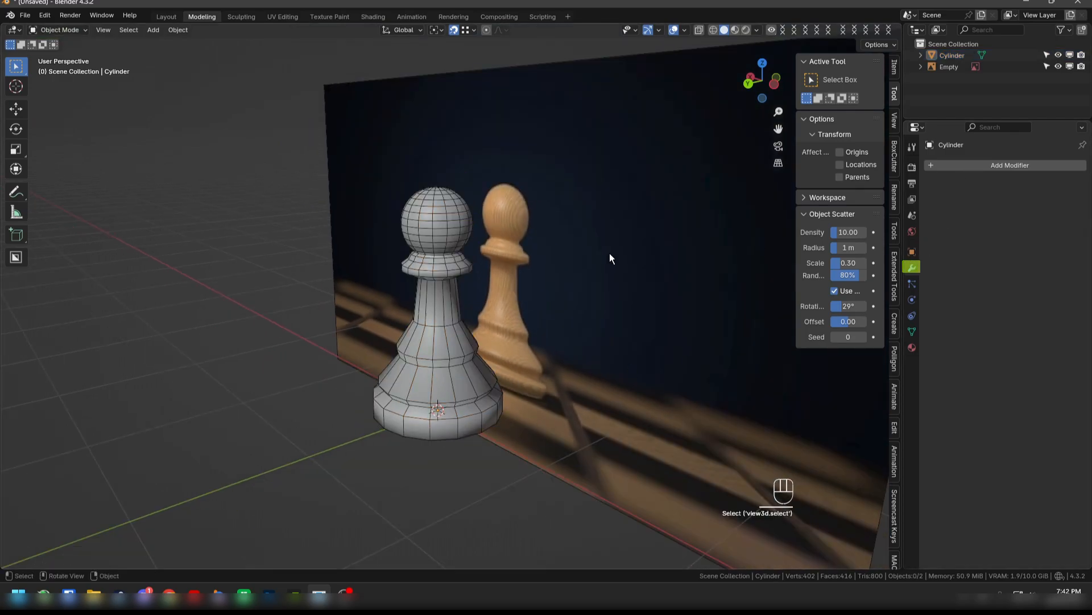
# - Add a Bevel modifier to the pawn and set its segments to 2
pyautogui.moveTo(607, 254)
pyautogui.mouseDown(button='middle')
pyautogui.moveTo(569, 258)
pyautogui.moveTo(620, 258)
pyautogui.mouseUp(button='middle')
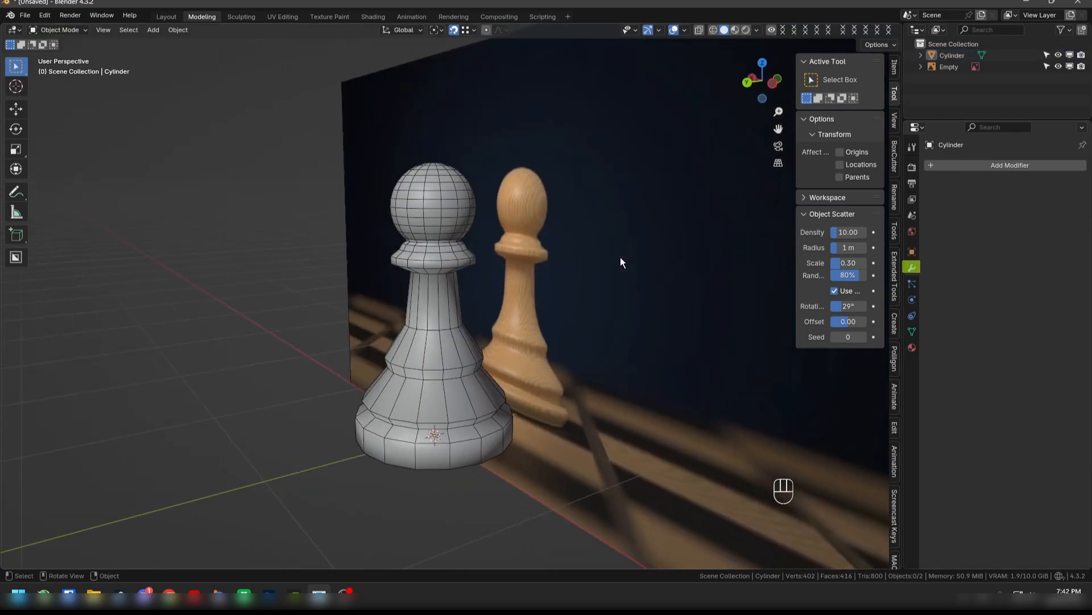
pyautogui.click(979, 165)
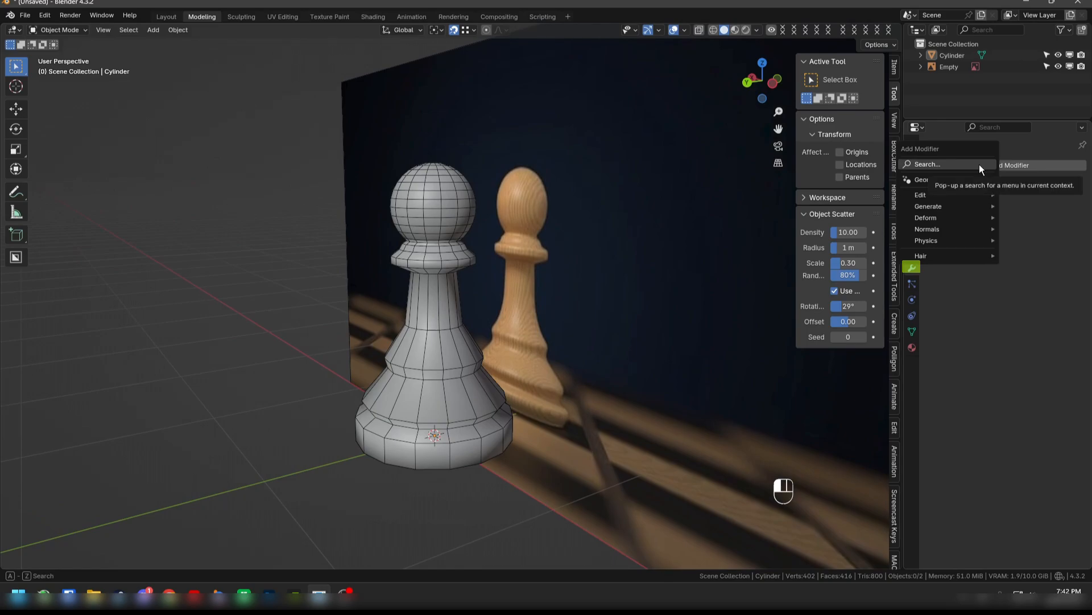
pyautogui.click(978, 164)
pyautogui.write('bevel')
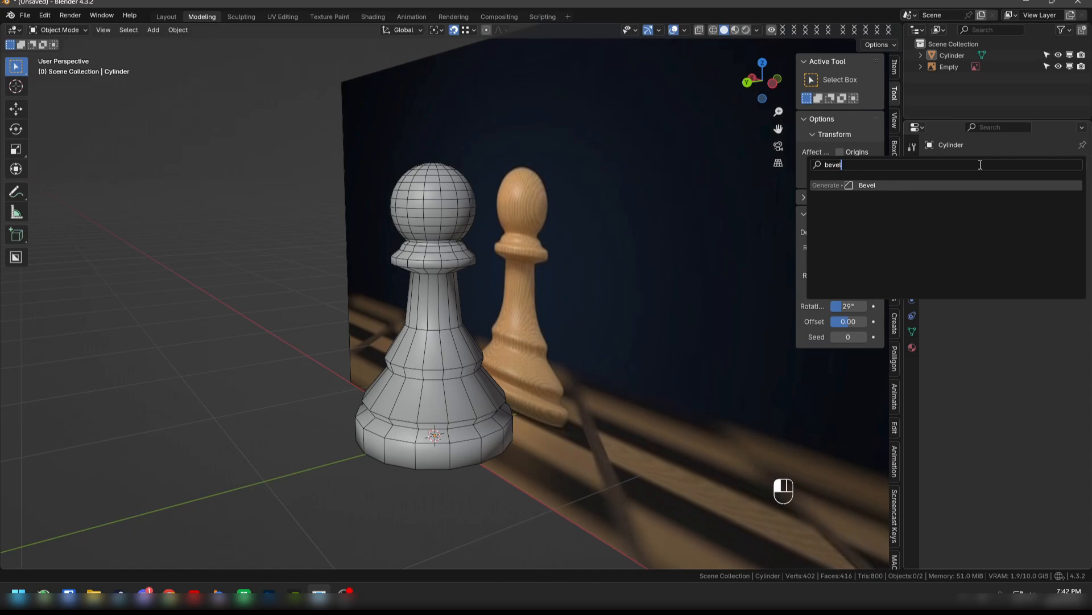
pyautogui.press('Return')
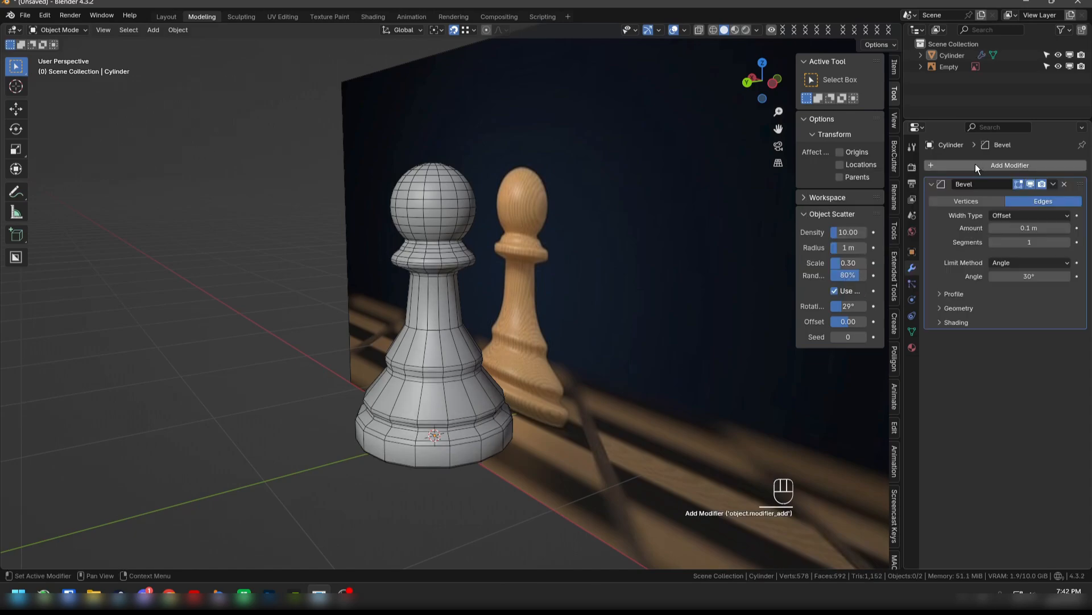
pyautogui.click(1068, 243)
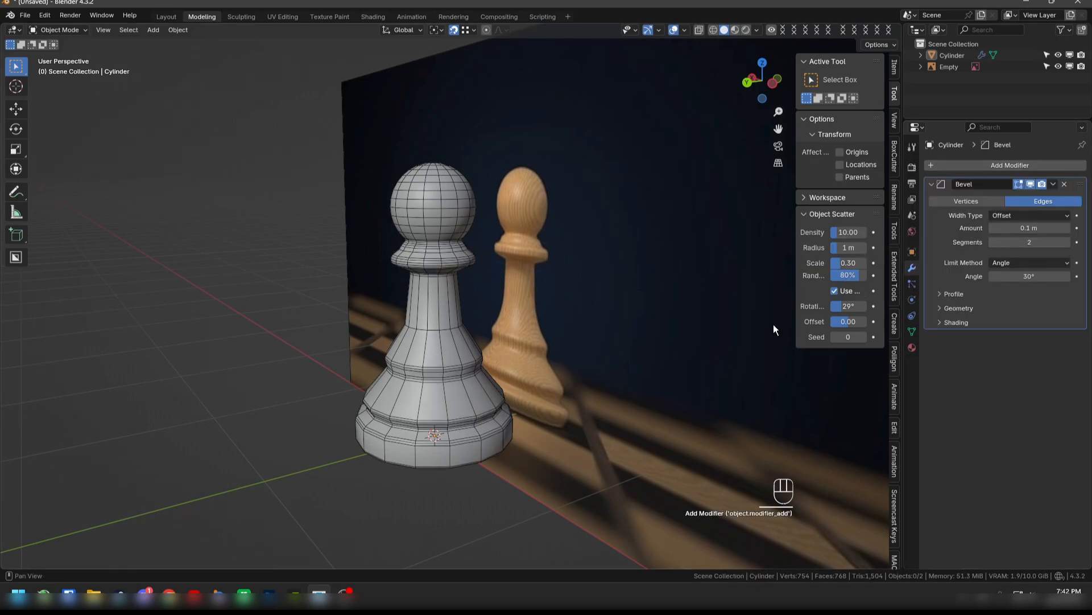
# - Add a Subdivision Surface modifier to the pawn below the Bevel and inspect the smoothed shape
pyautogui.scroll(-1, 230, 411)
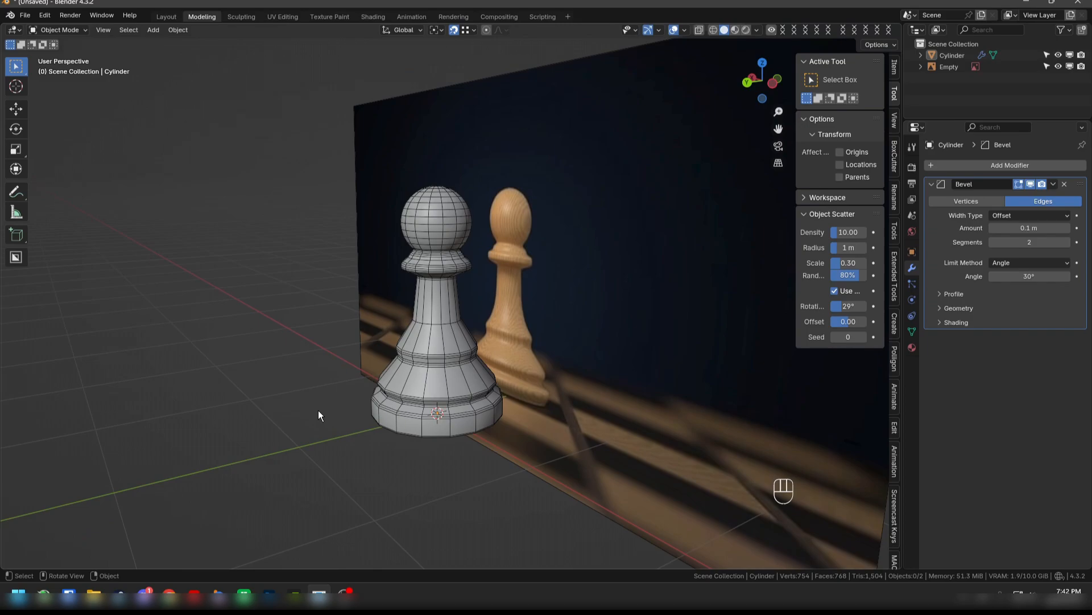
pyautogui.moveTo(319, 410); pyautogui.dragTo(308, 399, button='middle')
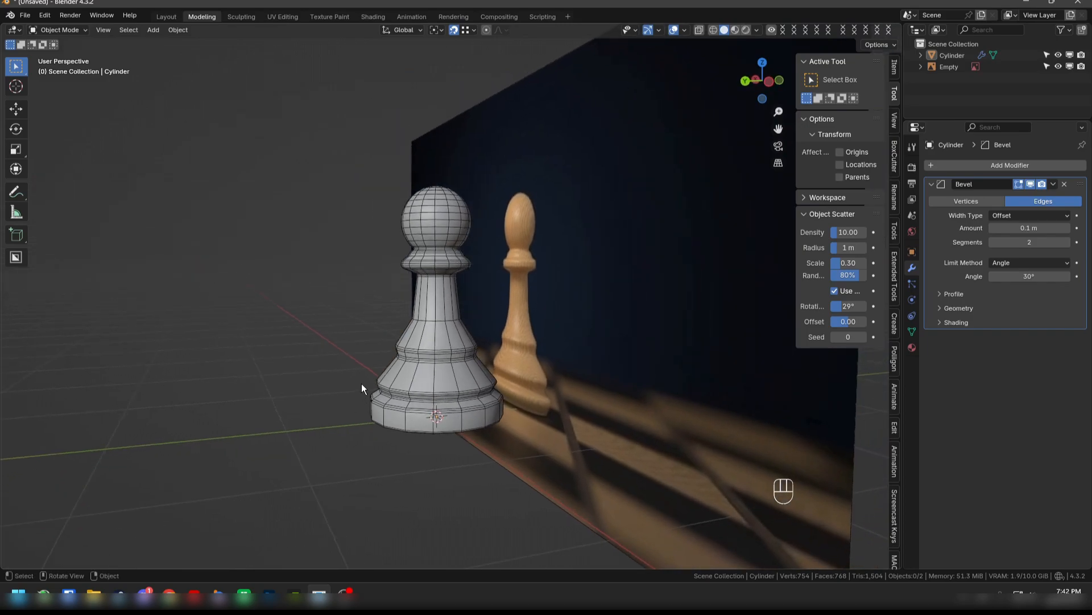
pyautogui.click(1030, 165)
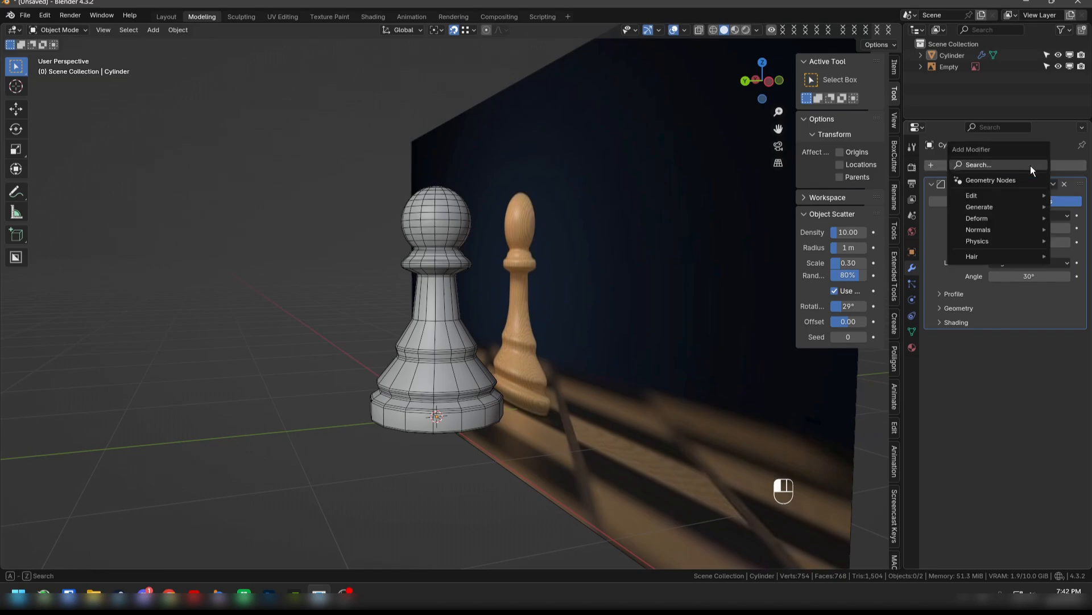
pyautogui.write('sub')
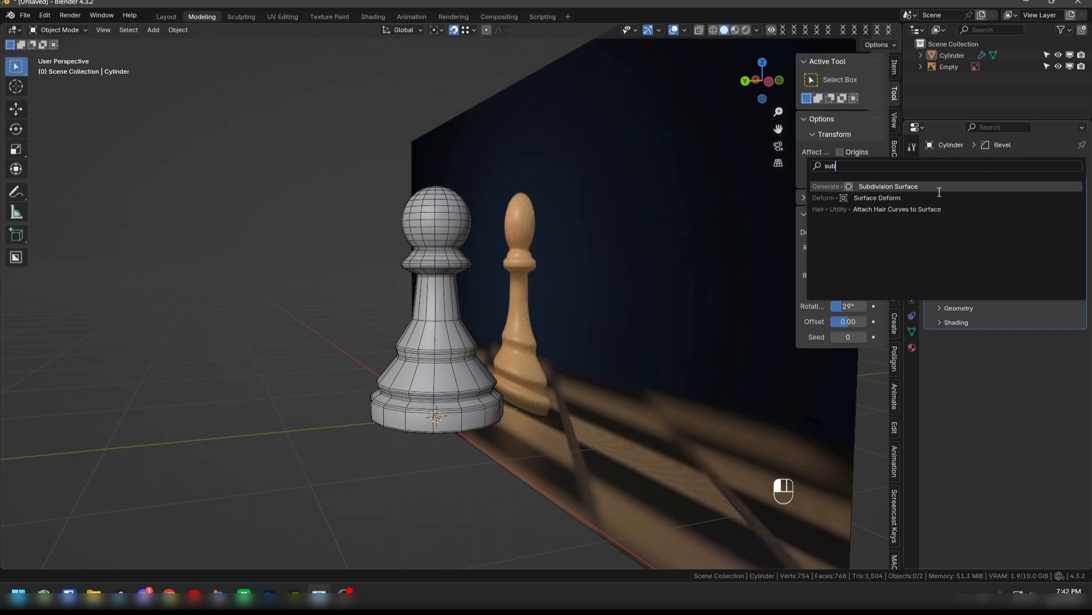
pyautogui.click(910, 186)
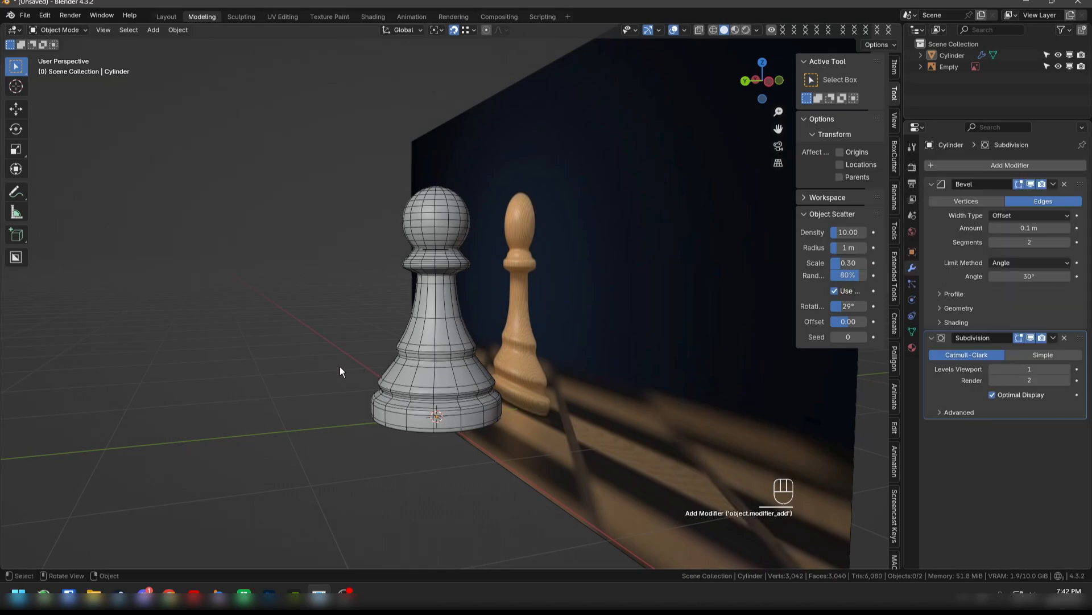
pyautogui.scroll(2, 336, 370)
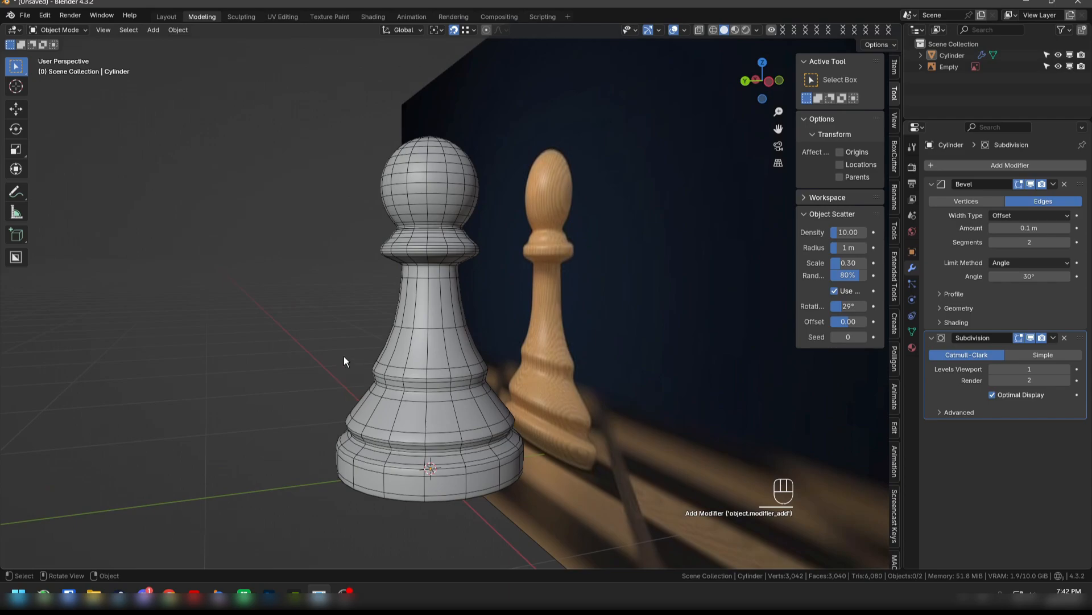
pyautogui.moveTo(345, 362); pyautogui.dragTo(335, 366, button='middle')
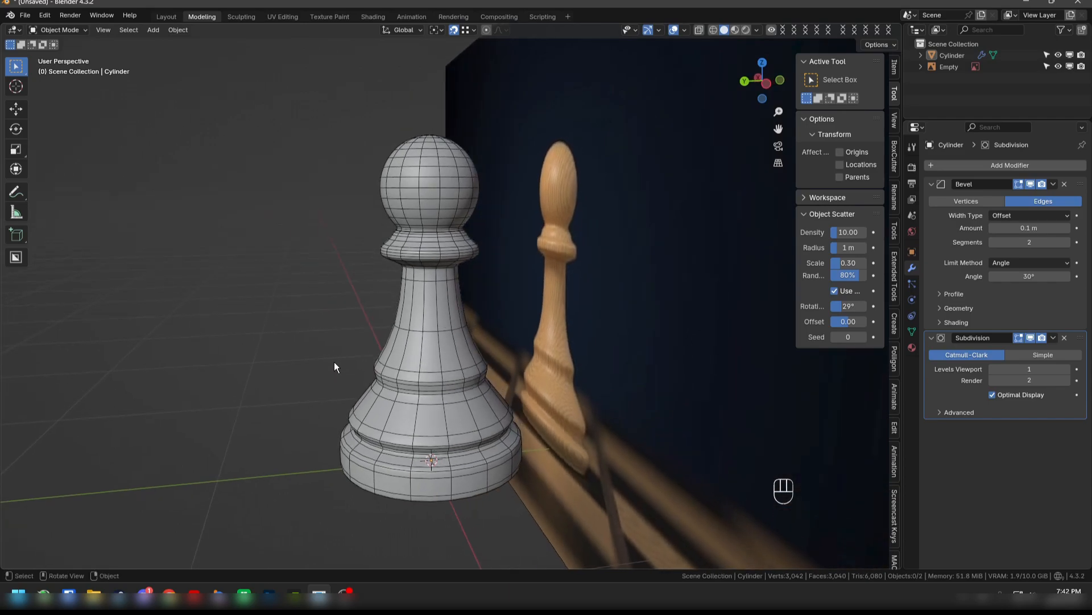